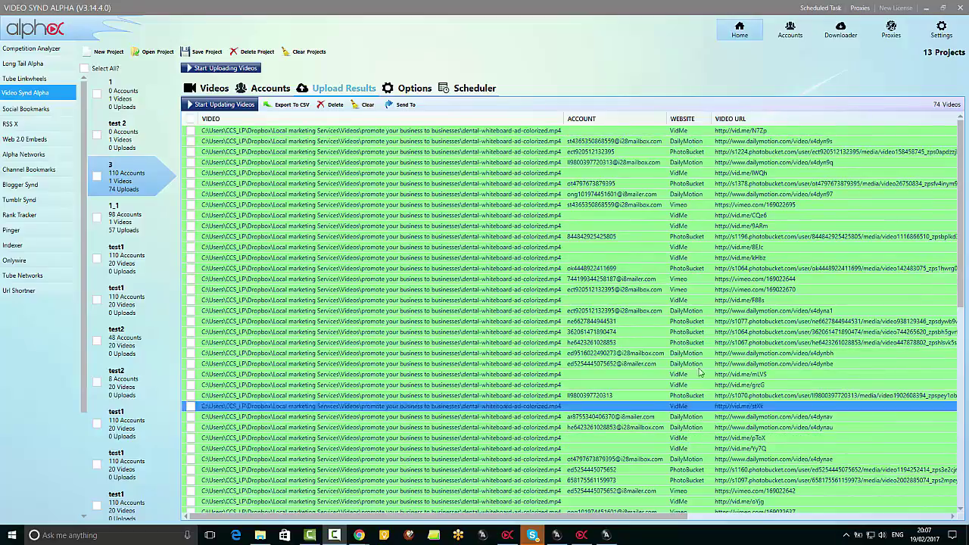
- Look over the project's uploaded videos and view the Upload Results of Tube Linkwheels
left_click(704, 321)
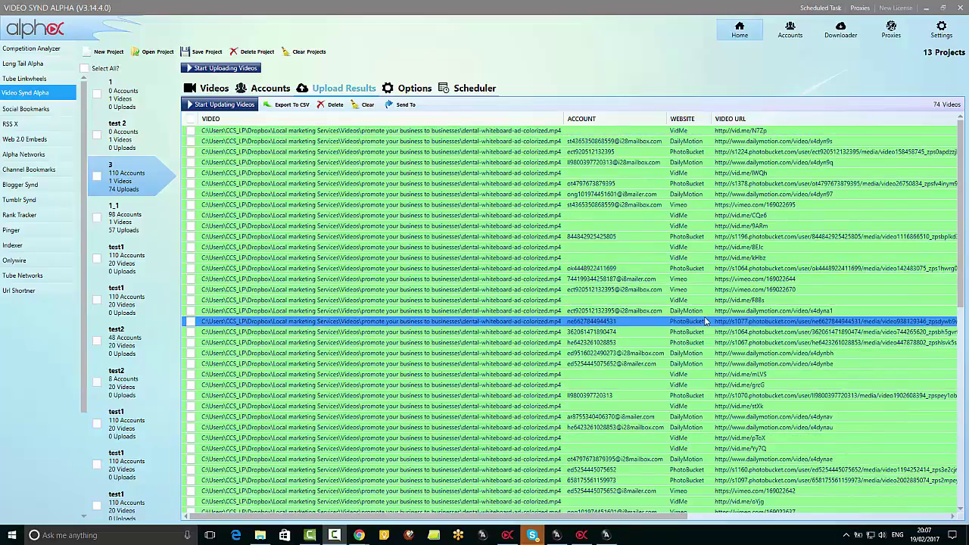
left_click(704, 315)
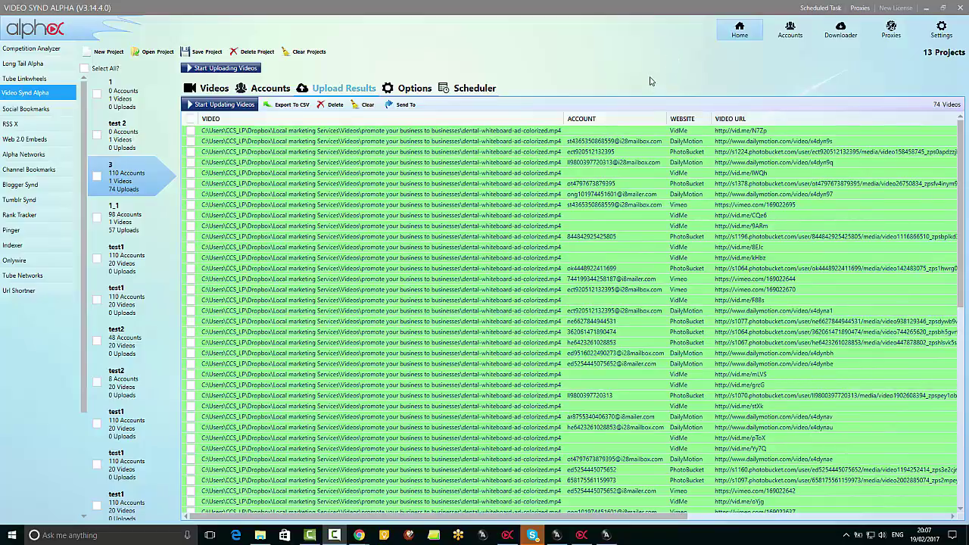
left_click(27, 82)
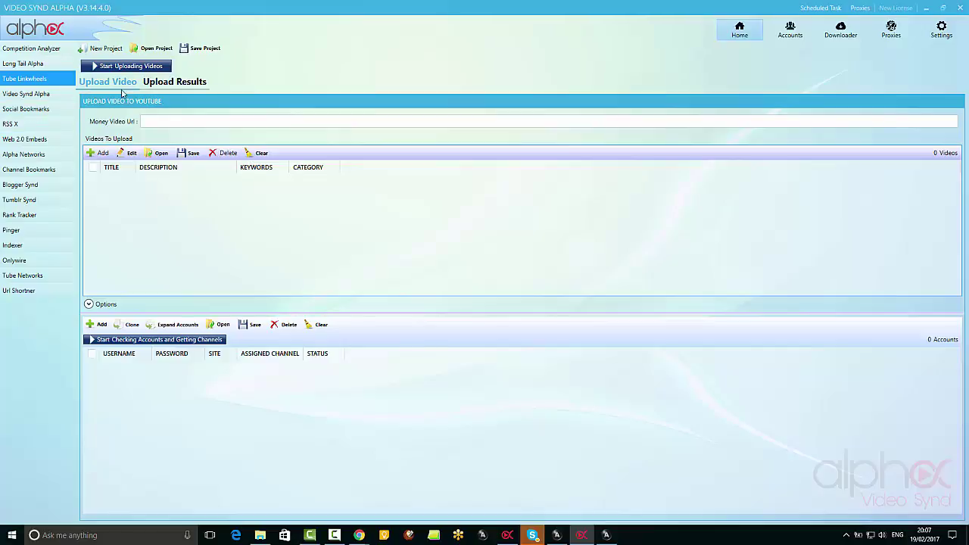
left_click(181, 83)
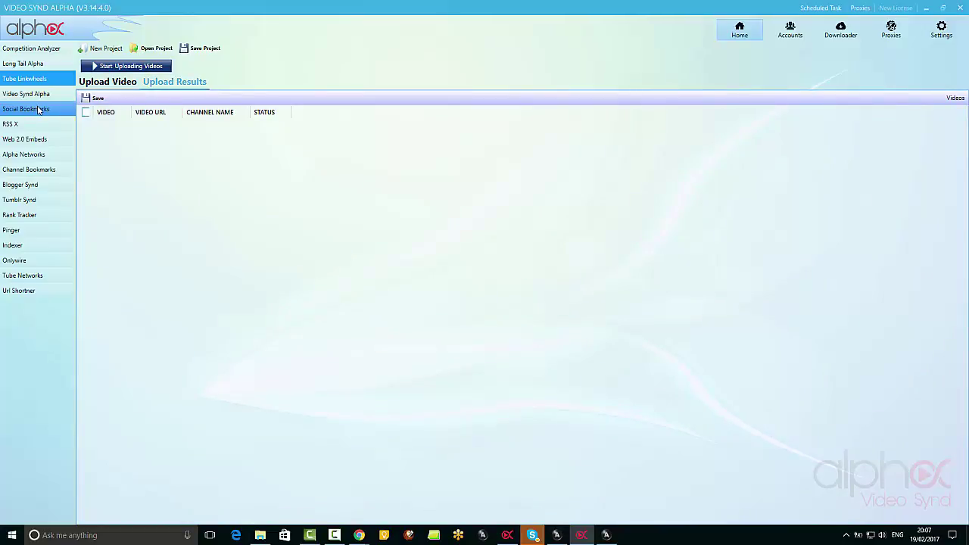
- Run a competition analysis in Competition Analyzer for the keyword "seo tools" with 5 videos
left_click(42, 52)
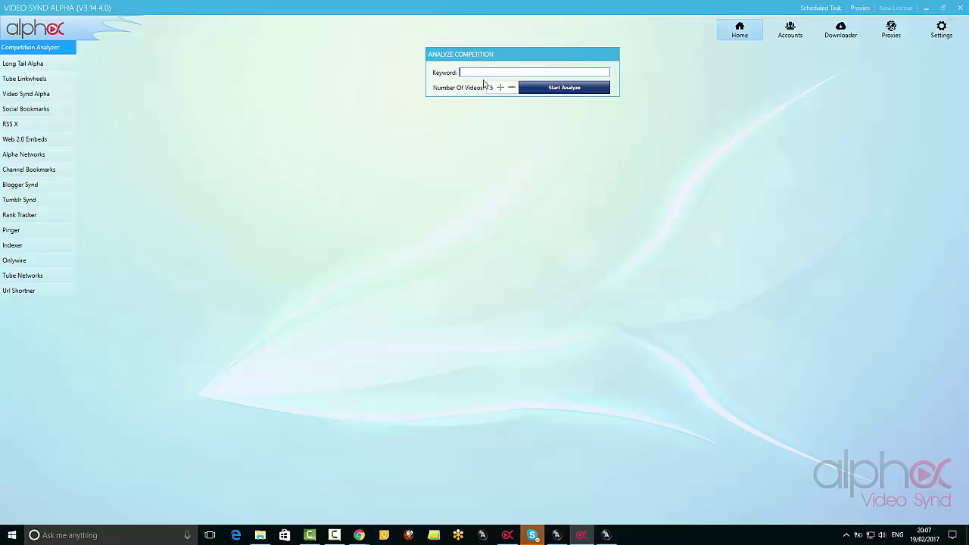
type("seo tools")
left_click(570, 86)
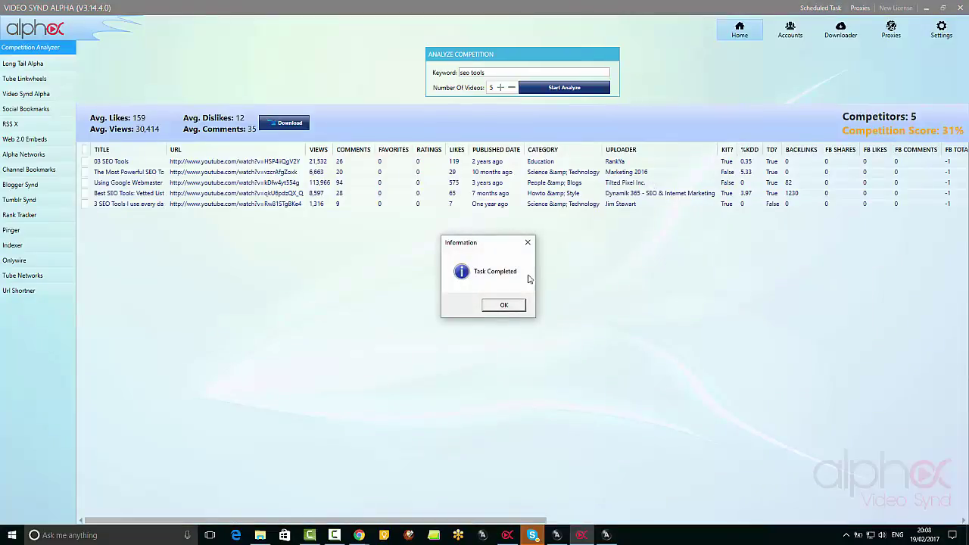
left_click(510, 312)
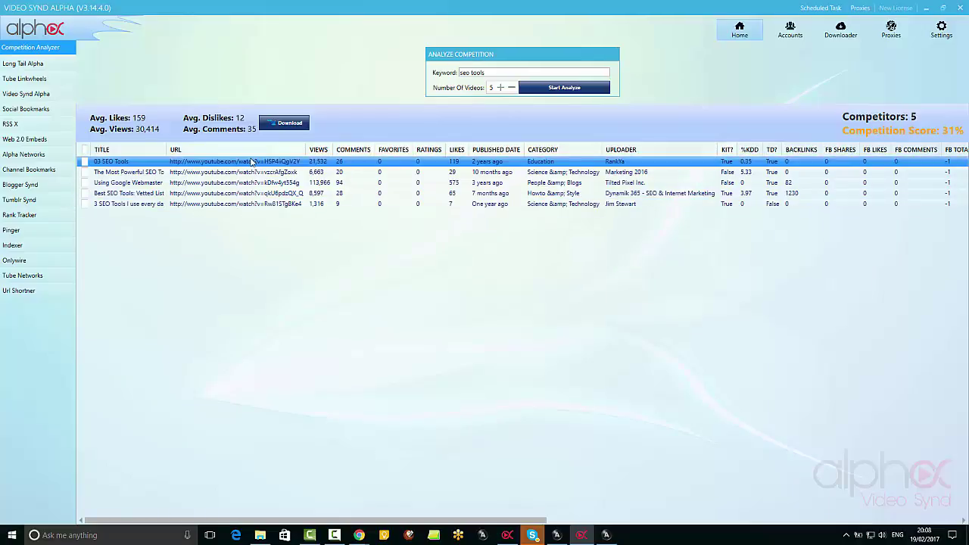
- Open the first Local Example project in Long Tail Alpha and preview a series of random modifier, keyword and location combinations
left_click(24, 68)
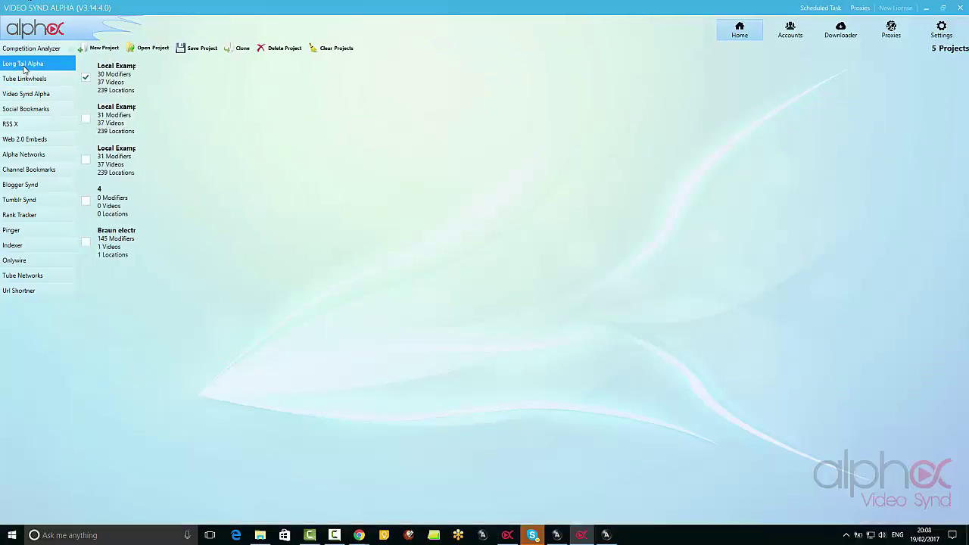
left_click(127, 77)
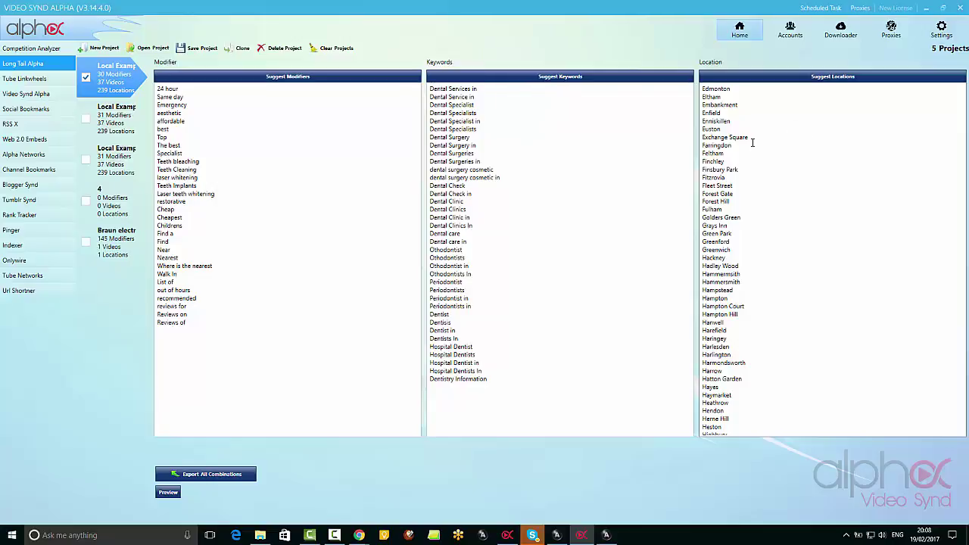
left_click(170, 494)
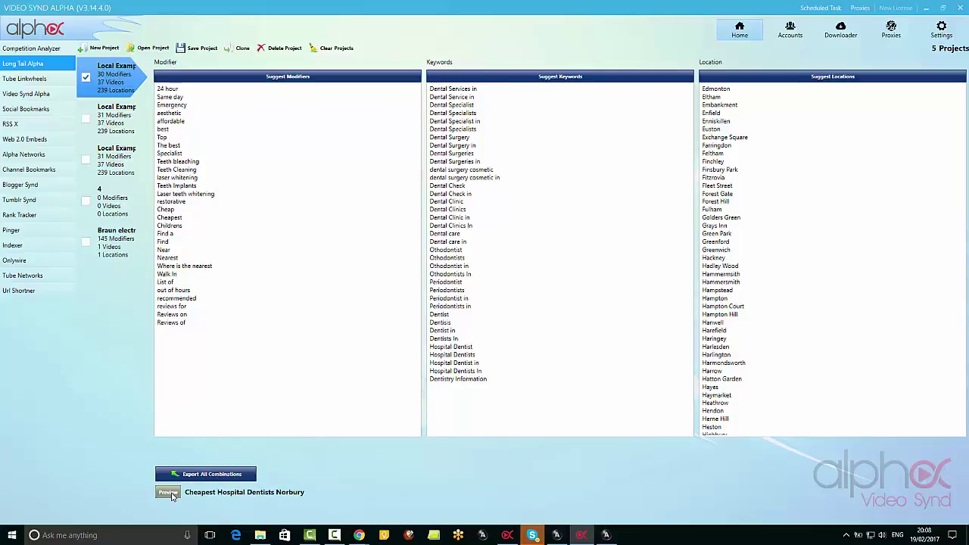
left_click(168, 493)
left_click(168, 493)
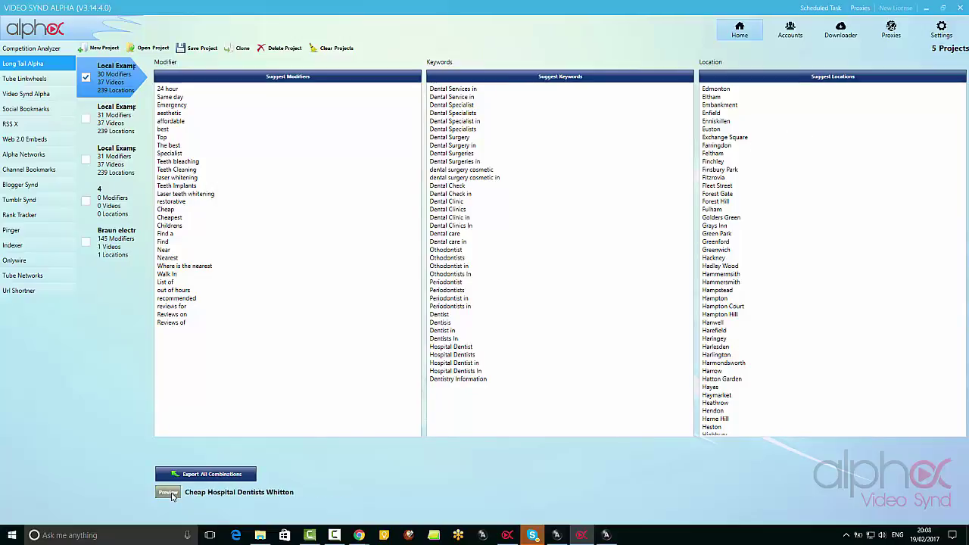
left_click(169, 493)
left_click(168, 493)
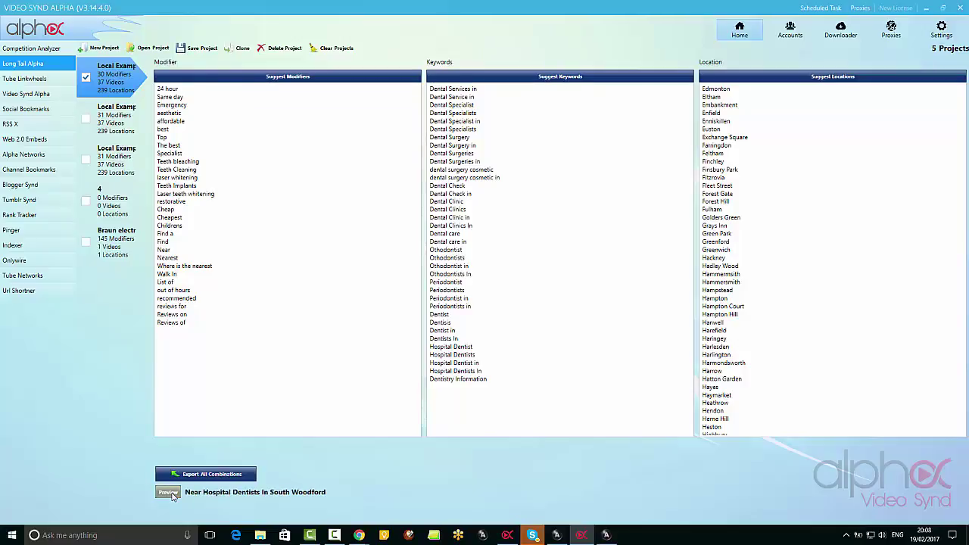
left_click(168, 493)
left_click(169, 494)
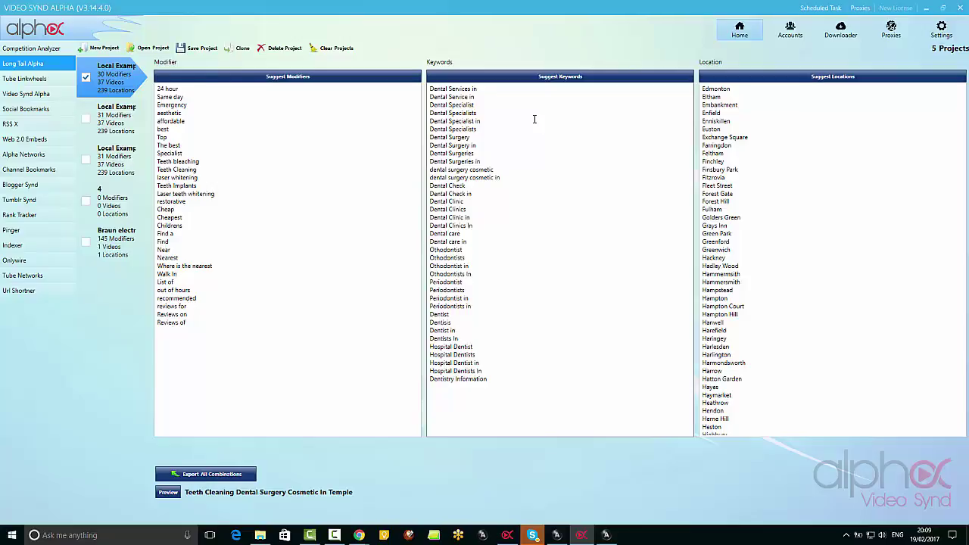
left_click(168, 493)
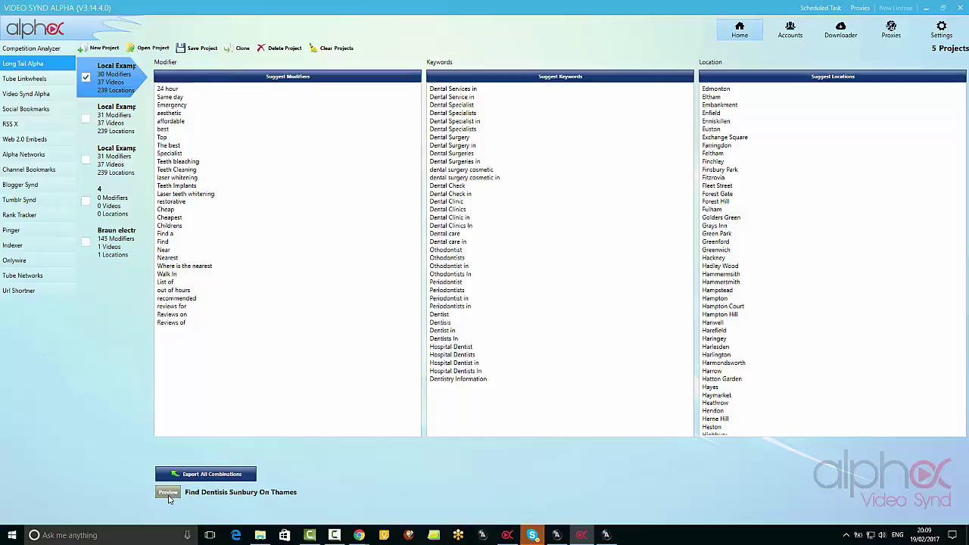
left_click(168, 493)
left_click(168, 493)
left_click(168, 493)
left_click(168, 493)
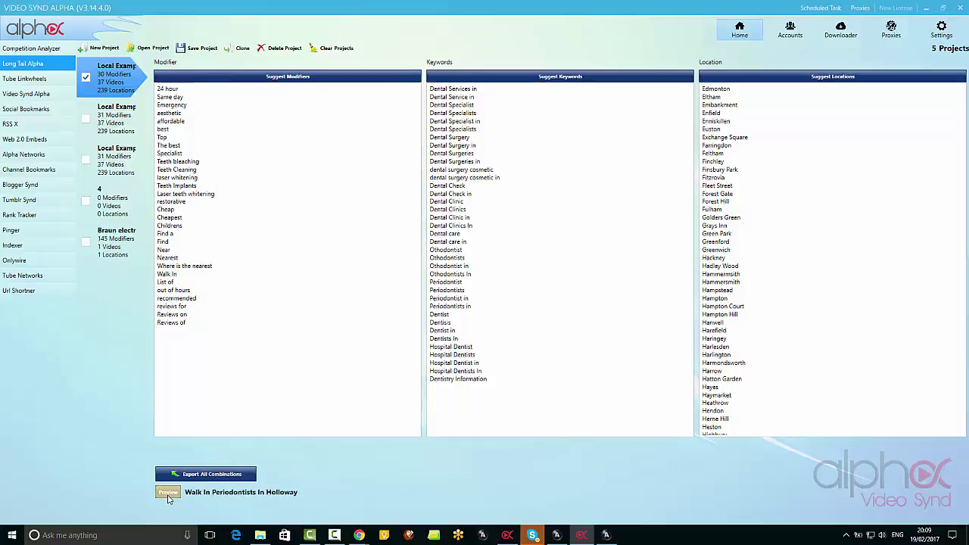
left_click(168, 493)
left_click(168, 493)
left_click(169, 493)
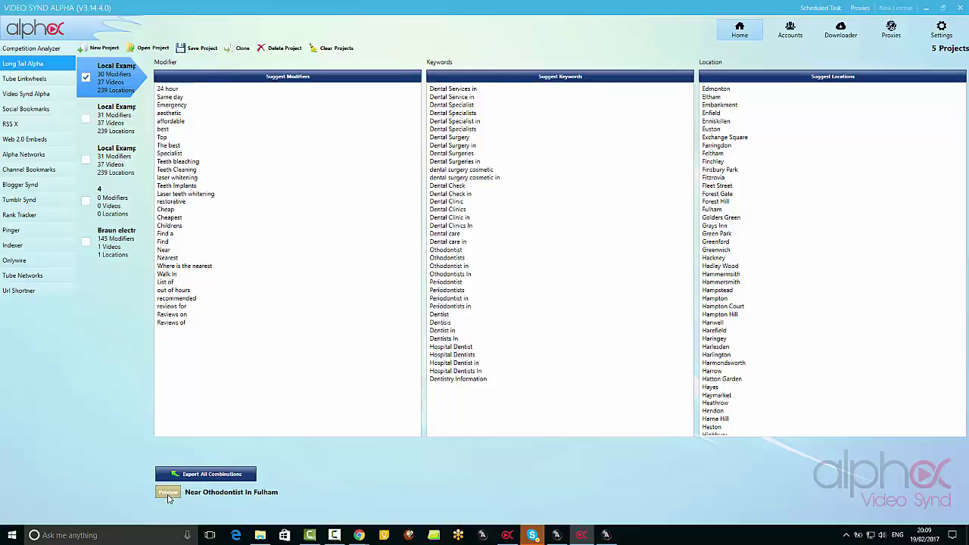
left_click(169, 493)
left_click(168, 493)
left_click(168, 493)
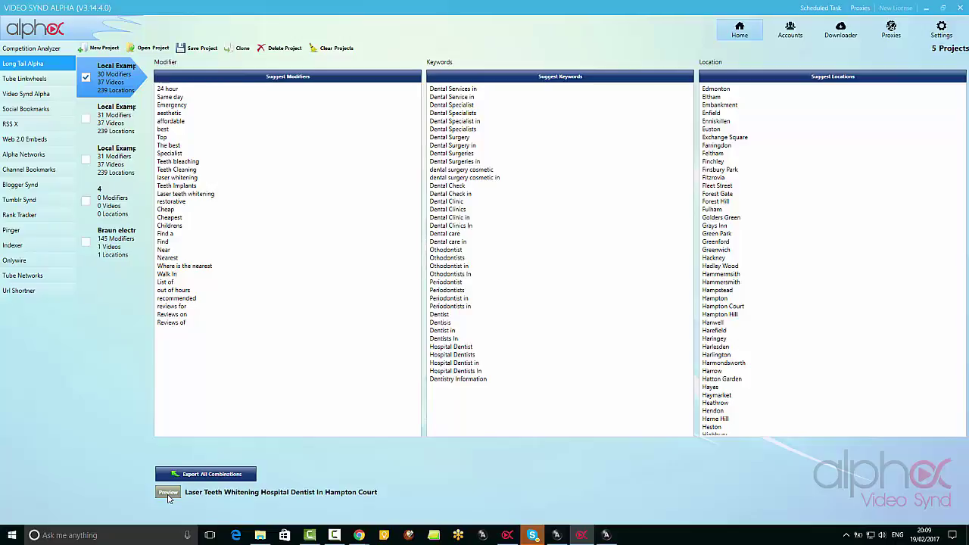
left_click(168, 493)
left_click(168, 493)
left_click(168, 493)
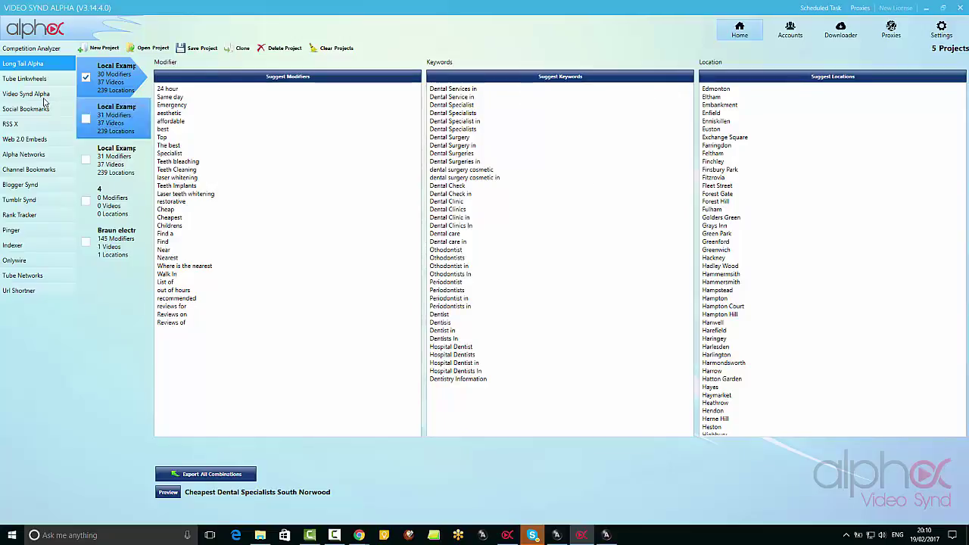
- Examine the Video Synd Alpha upload options of project 3, including the long tail keyword, rank tracker and linkwheel settings
left_click(55, 50)
left_click(36, 62)
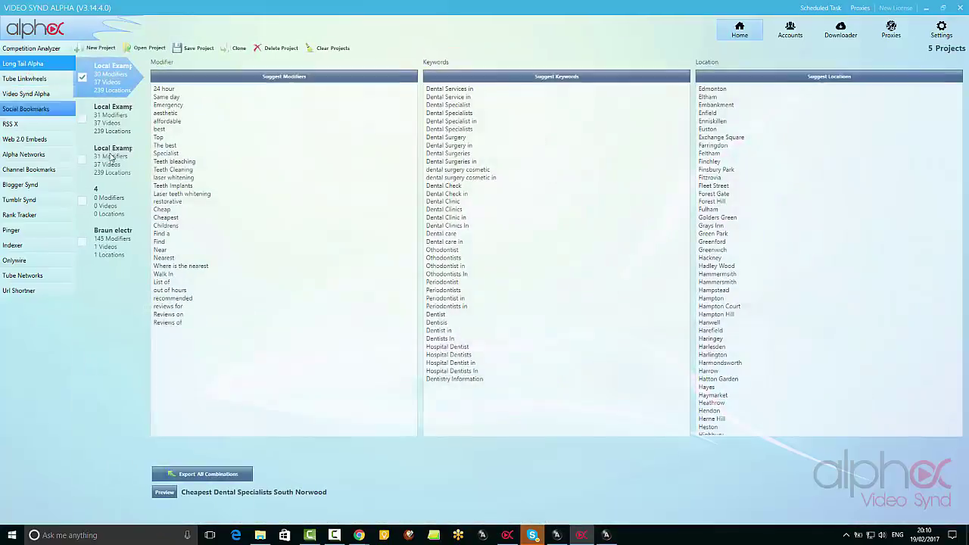
left_click(34, 79)
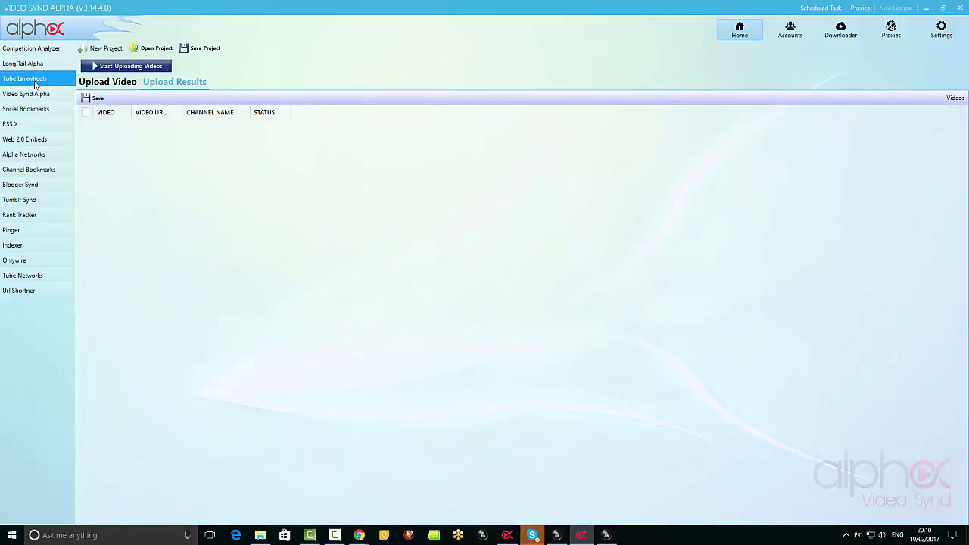
left_click(38, 94)
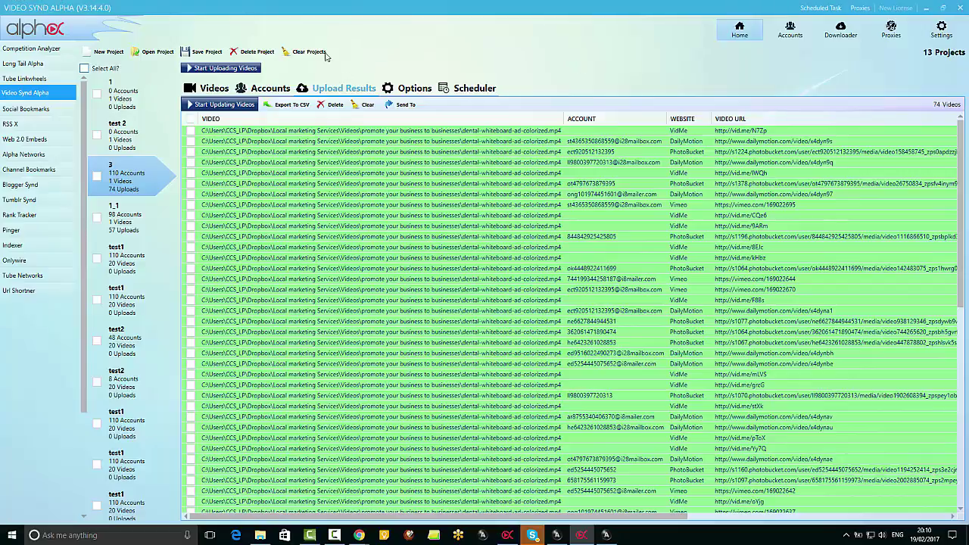
left_click(417, 89)
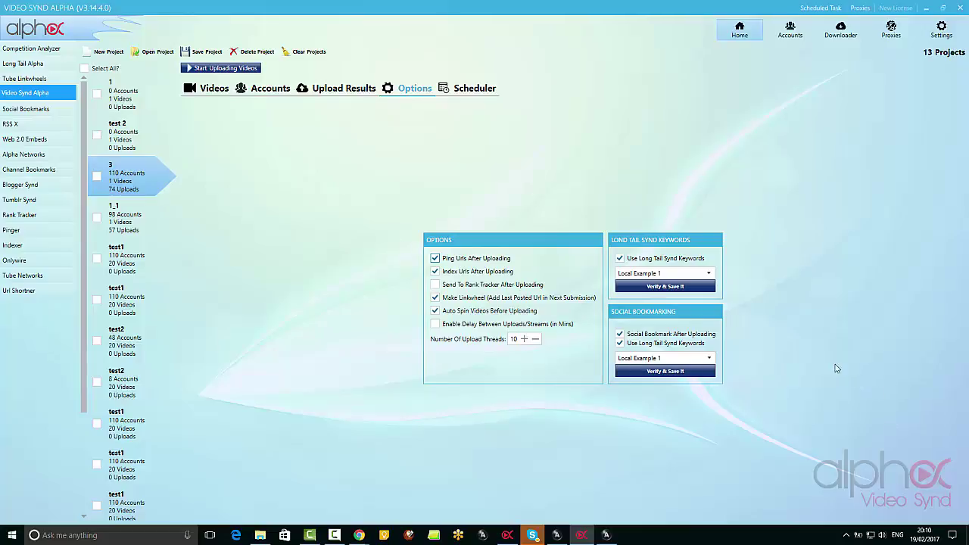
left_click(678, 288)
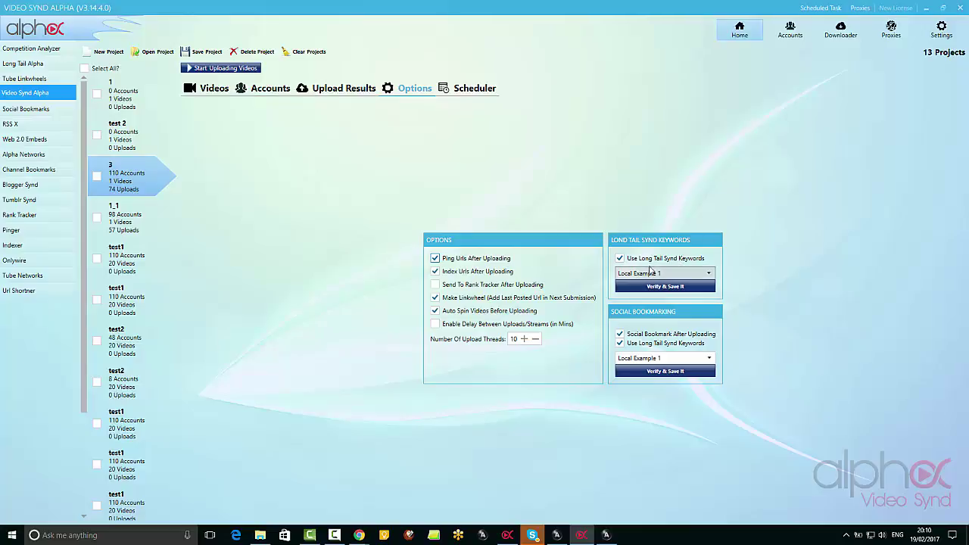
left_click(436, 285)
left_click(435, 298)
- Start adding a new video to project 3's video list and enter "Local SEO" as its title
left_click(227, 90)
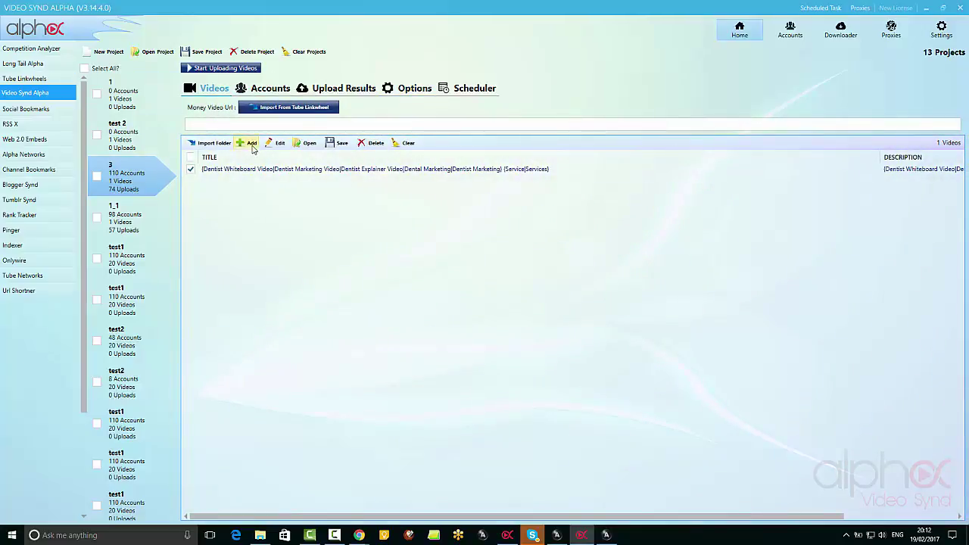
left_click(227, 173)
left_click(250, 145)
left_click(374, 160)
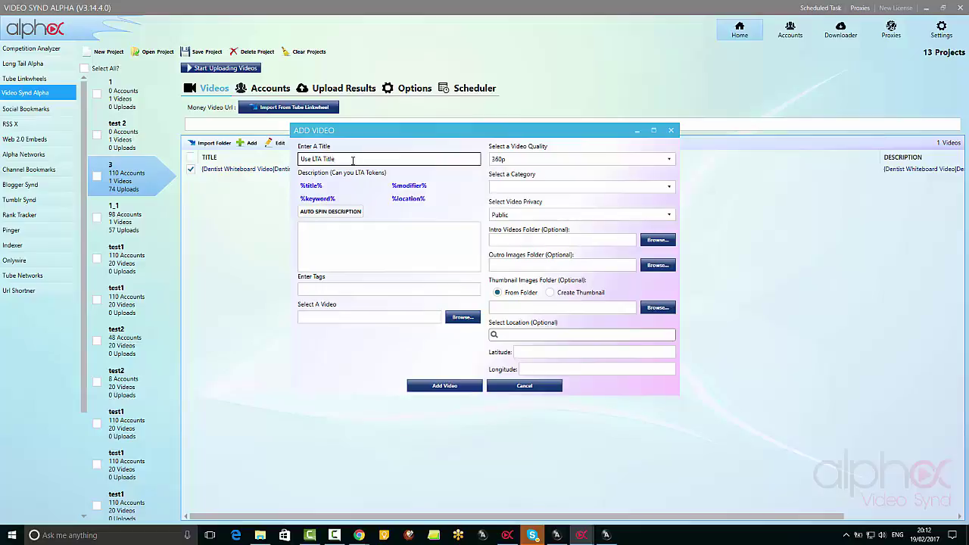
left_click_drag(352, 161, 288, 164)
left_click(336, 160)
left_click_drag(362, 159, 272, 162)
type("Local SEO")
- Set the new video's quality to 720p and insert the %location% token twice into its description
left_click(638, 160)
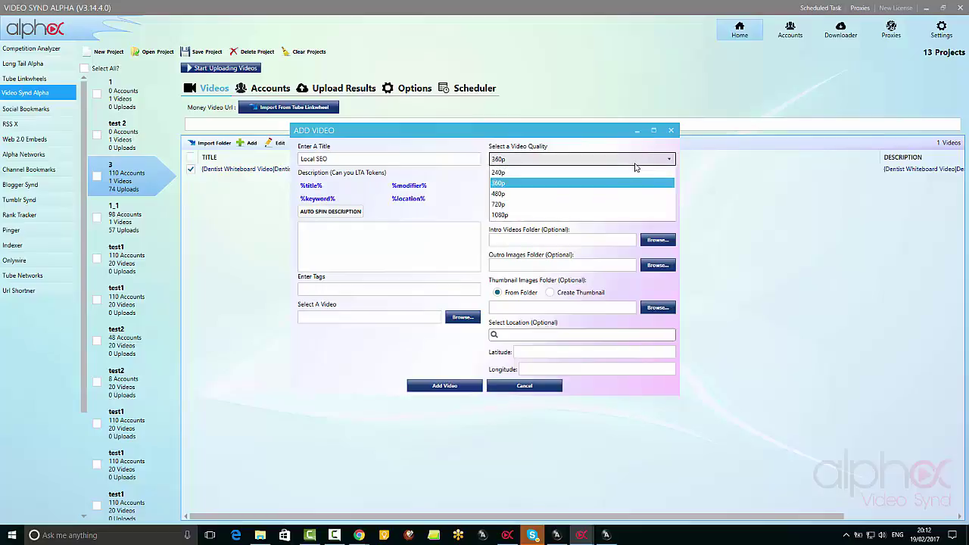
left_click(585, 204)
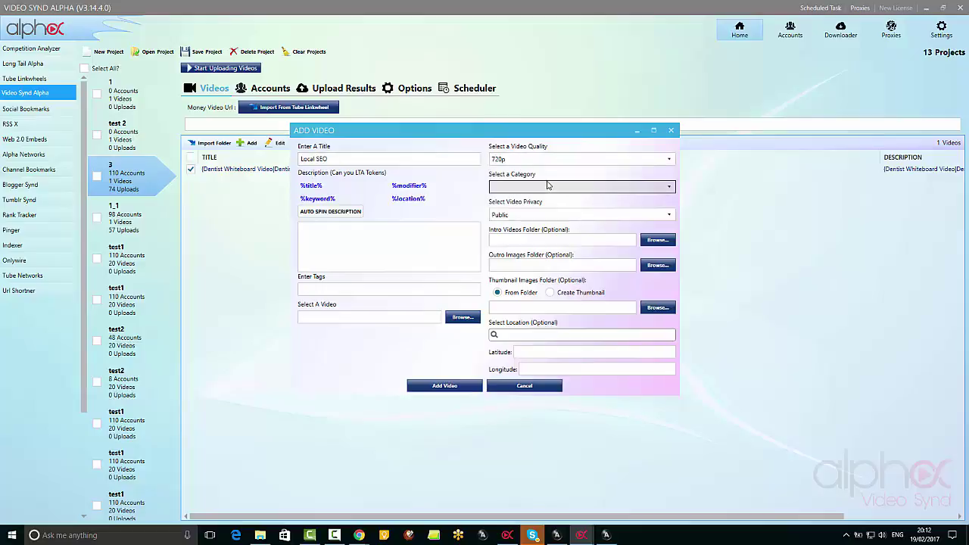
left_click(555, 188)
left_click(470, 204)
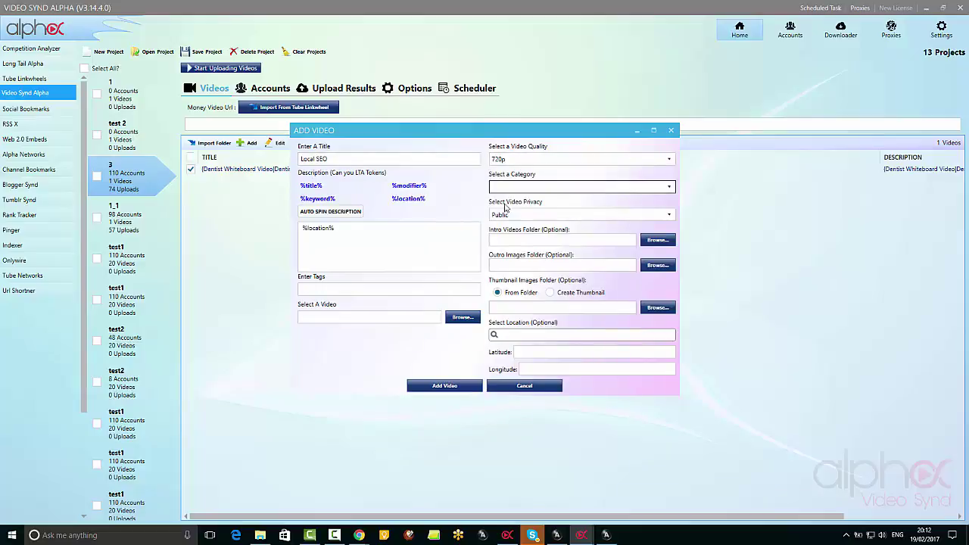
left_click(521, 214)
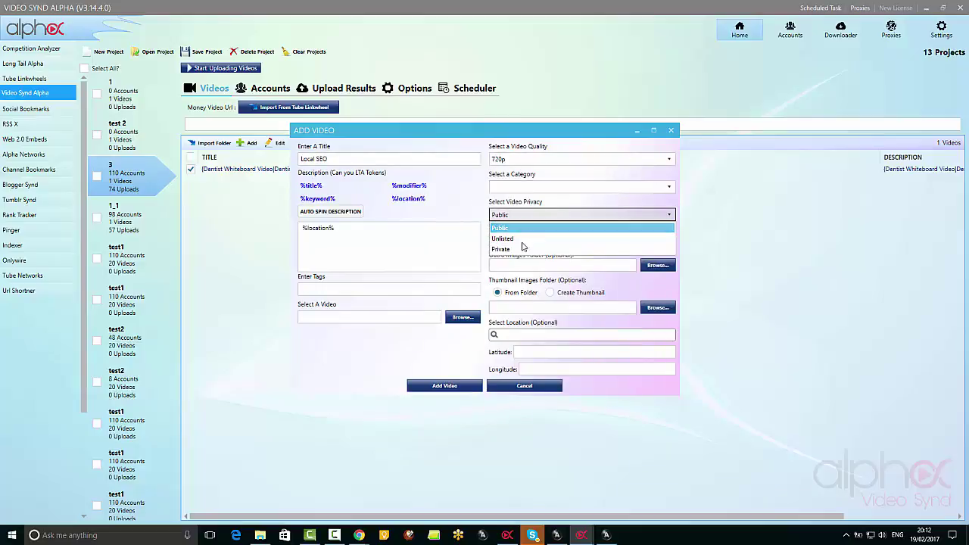
left_click(475, 206)
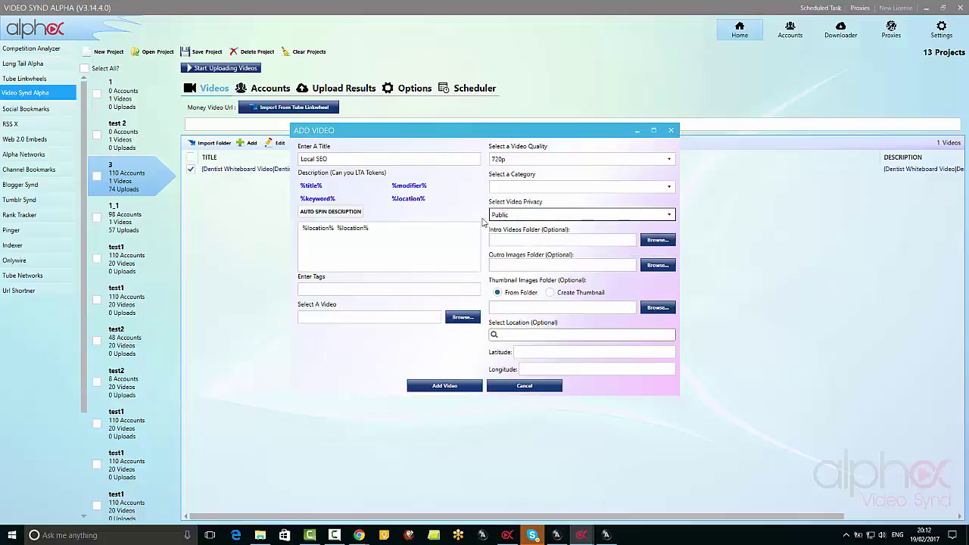
- Look at the optional intro, outro and thumbnail folder settings, opening the thumbnail folder picker and closing it without a selection
left_click(552, 239)
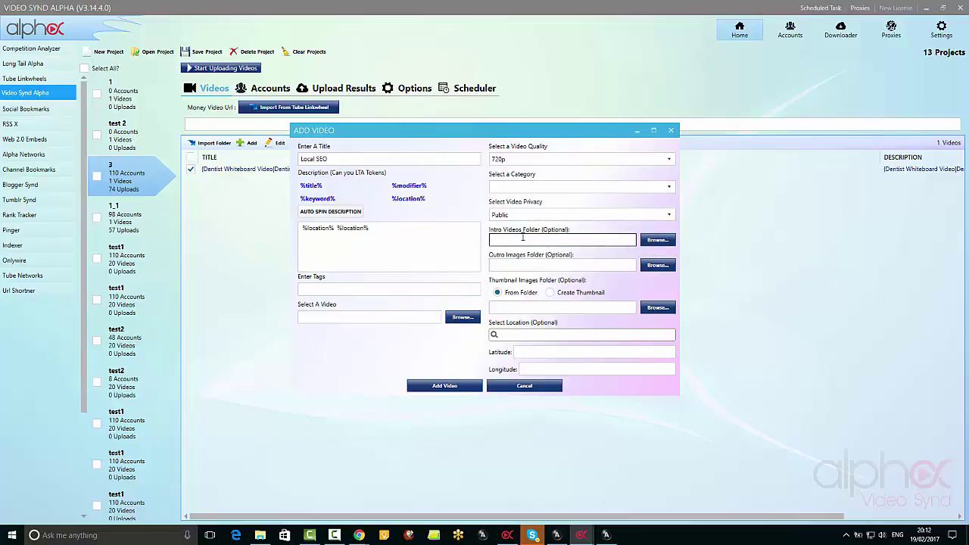
left_click(597, 235)
left_click(542, 265)
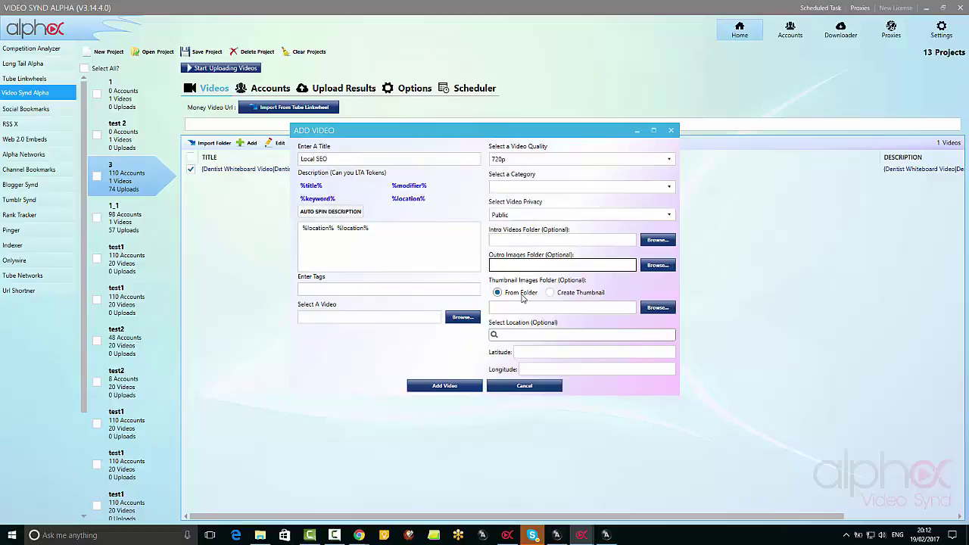
left_click(652, 310)
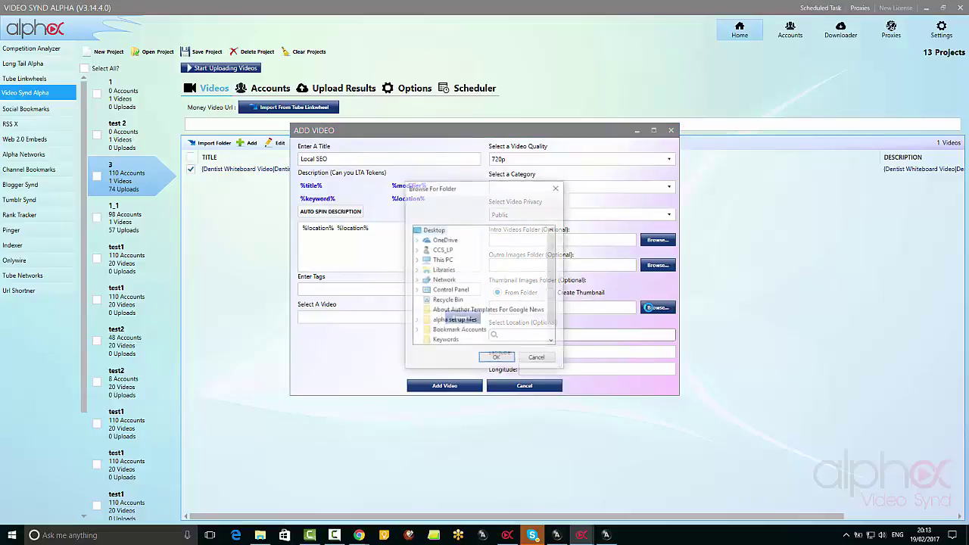
left_click(542, 358)
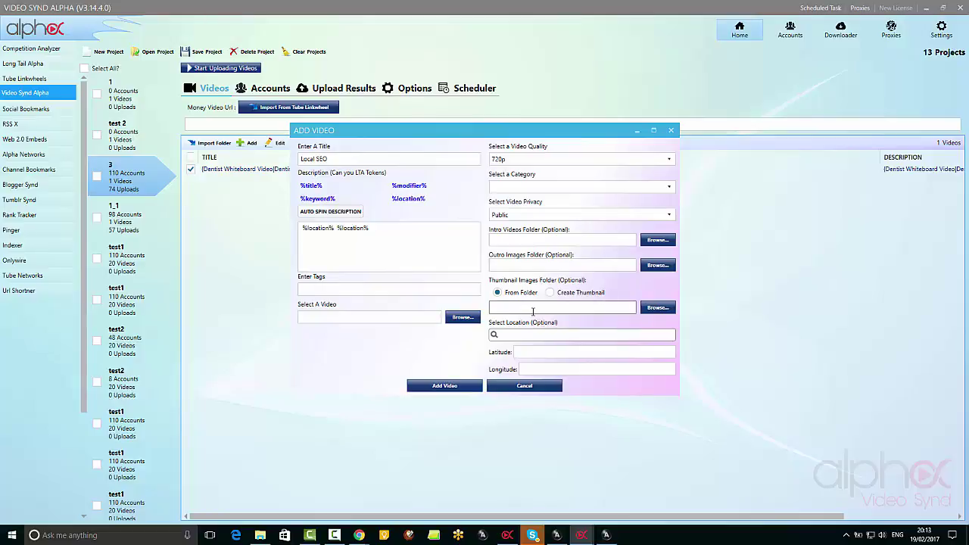
- Set the new video's location to Pattaya City, Bang Lamung District, Thailand, and add the %title% token to its description
left_click(629, 334)
type("pattaya")
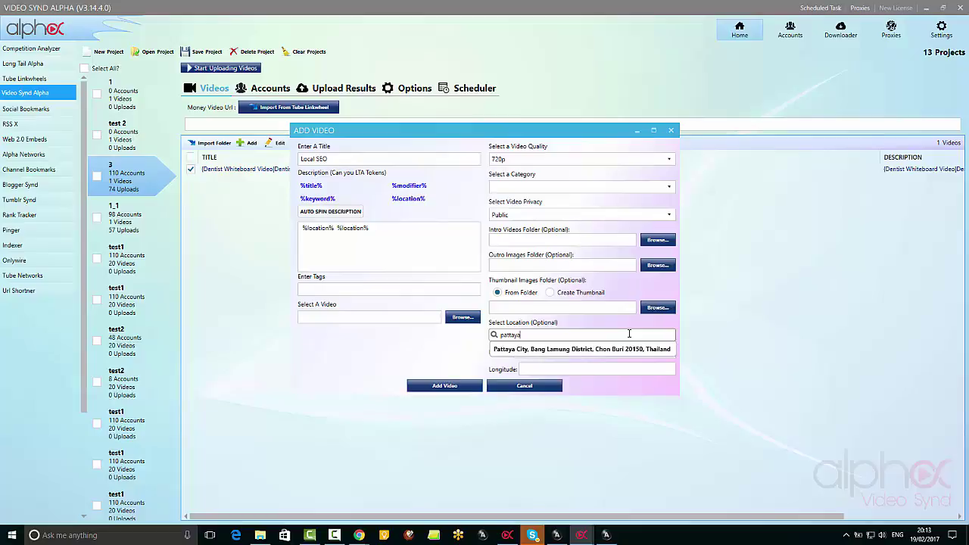
left_click(583, 351)
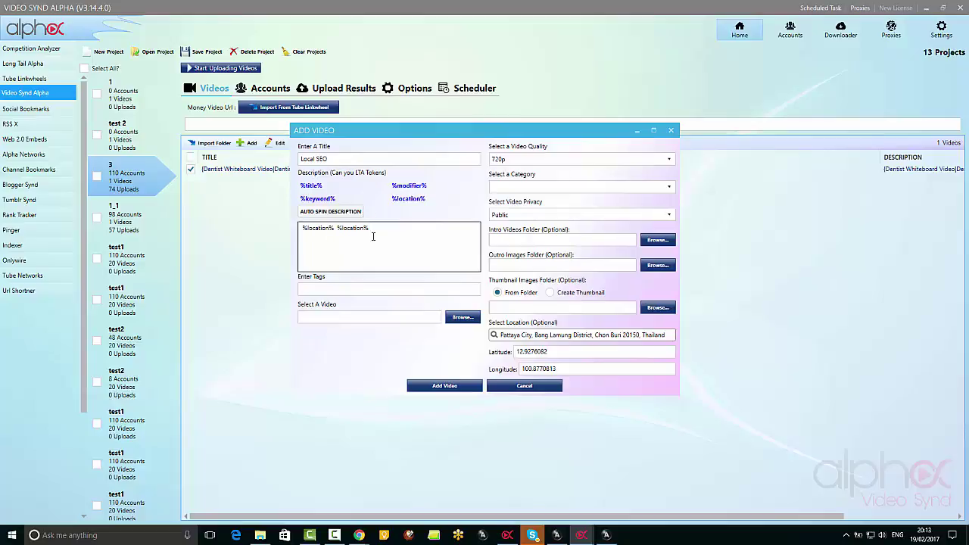
left_click(310, 186)
- Look at the new video's tags, video file, intro videos folder and outro images folder settings
left_click(392, 288)
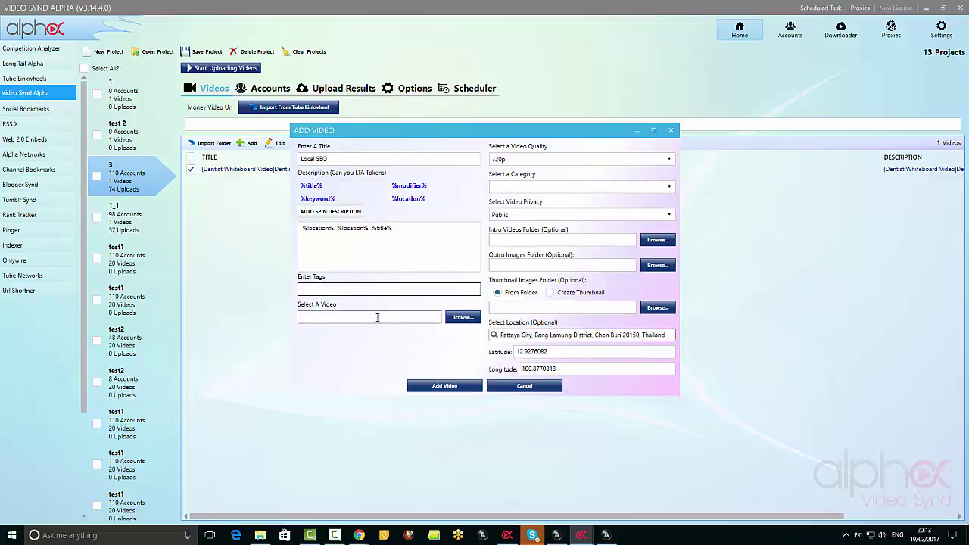
left_click(458, 318)
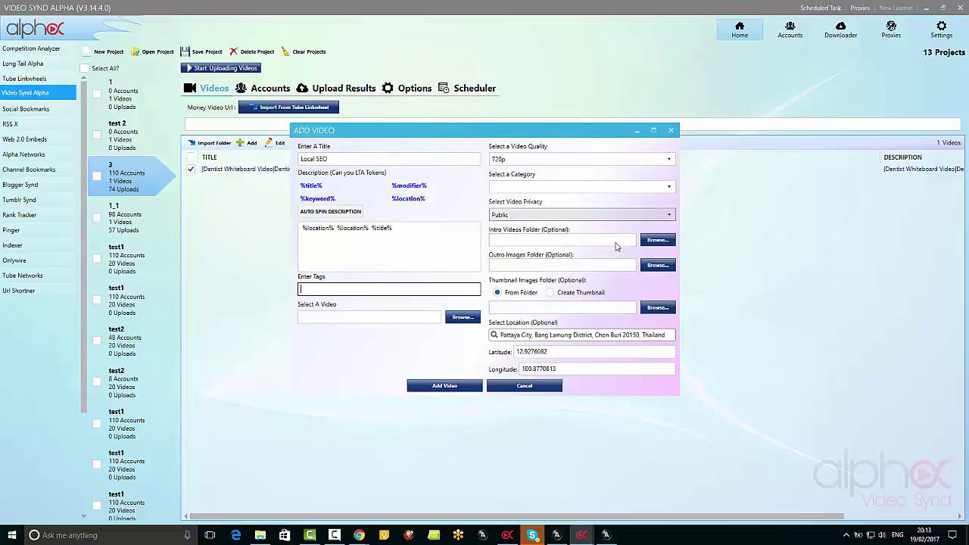
left_click(532, 239)
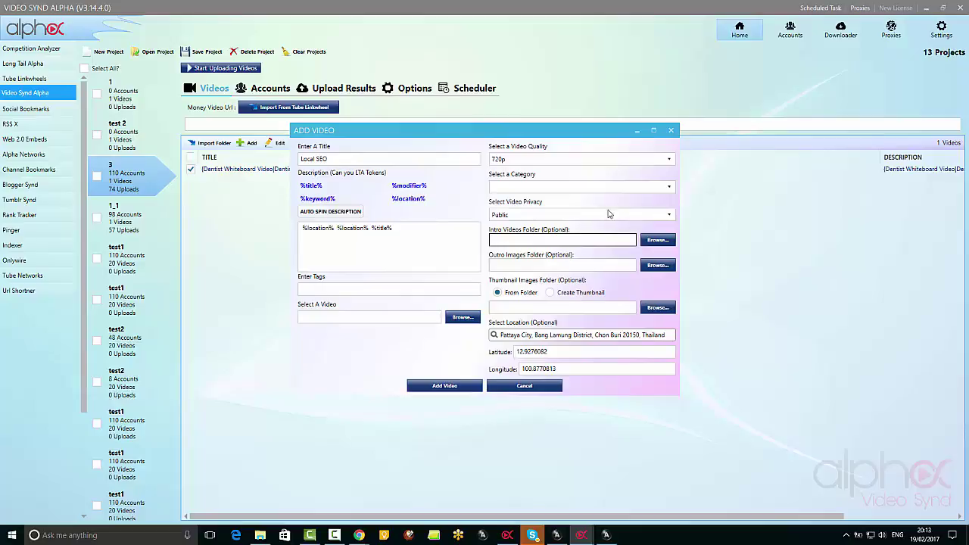
left_click(536, 270)
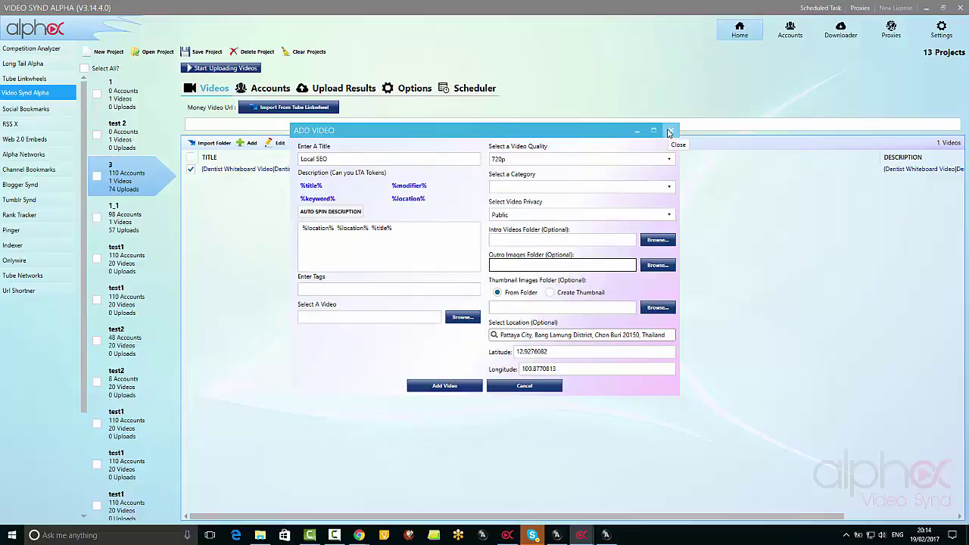
- Switch the new video to a created thumbnail and set the thumbnail's text color to red
left_click(550, 293)
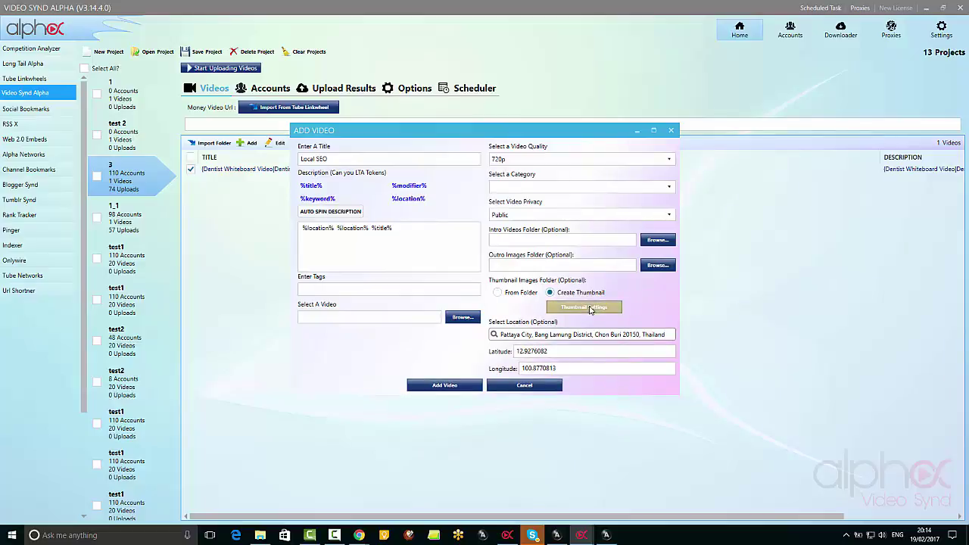
left_click(591, 309)
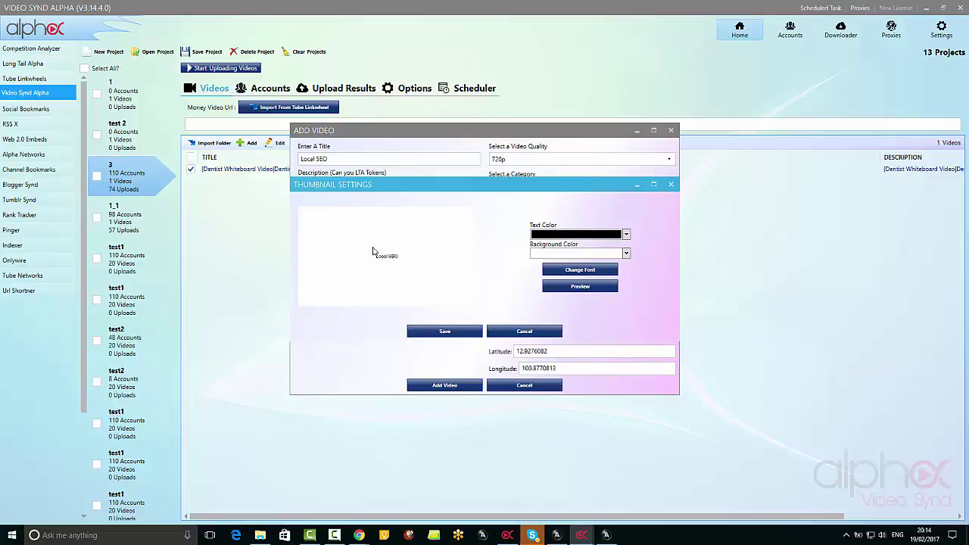
left_click(627, 235)
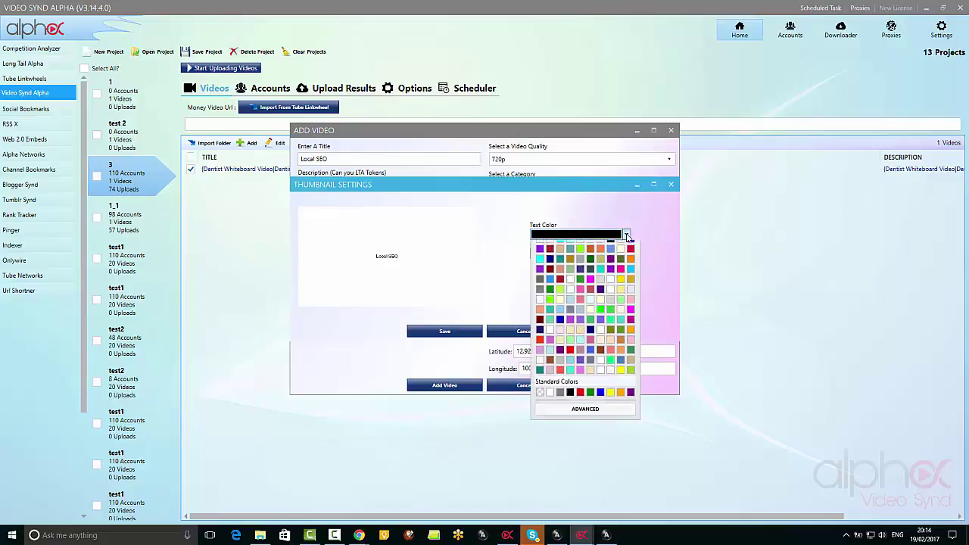
left_click(541, 362)
- Set the thumbnail font to Oswald Regular, size 72, and close the thumbnail settings and the new video form without saving
left_click(577, 271)
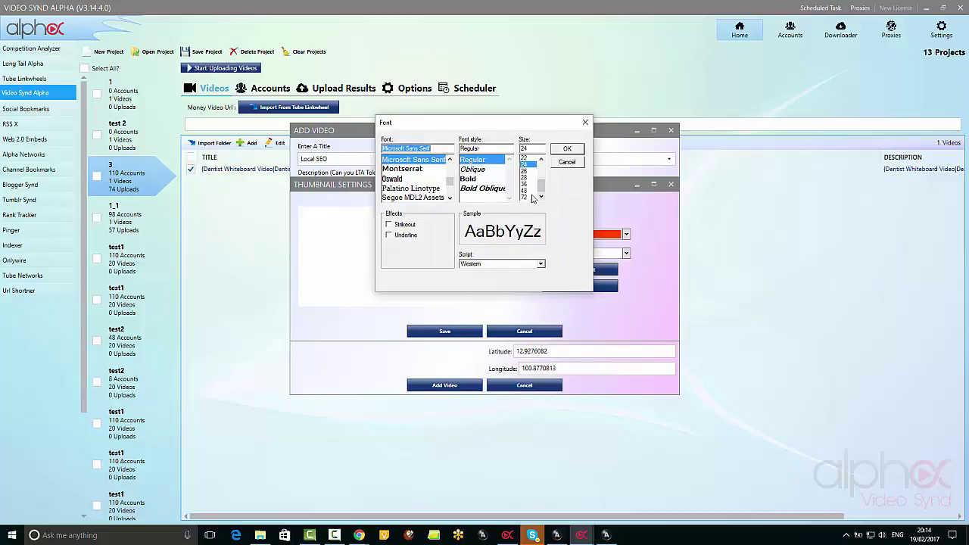
left_click(532, 197)
left_click(396, 179)
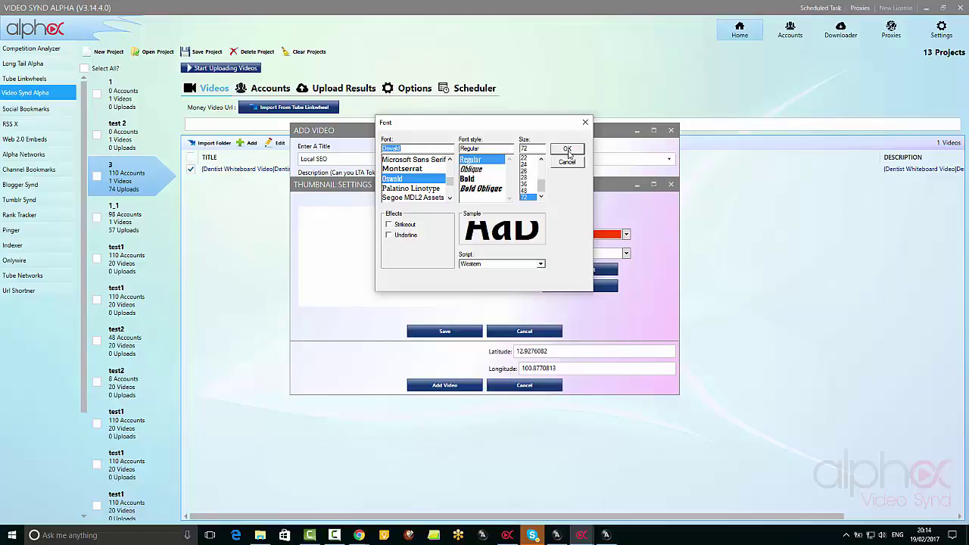
left_click(568, 151)
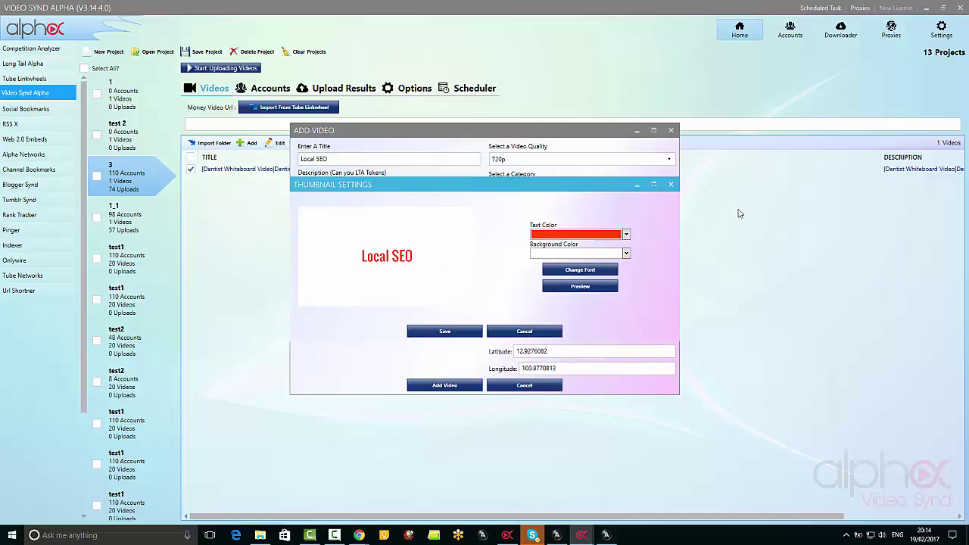
left_click(671, 185)
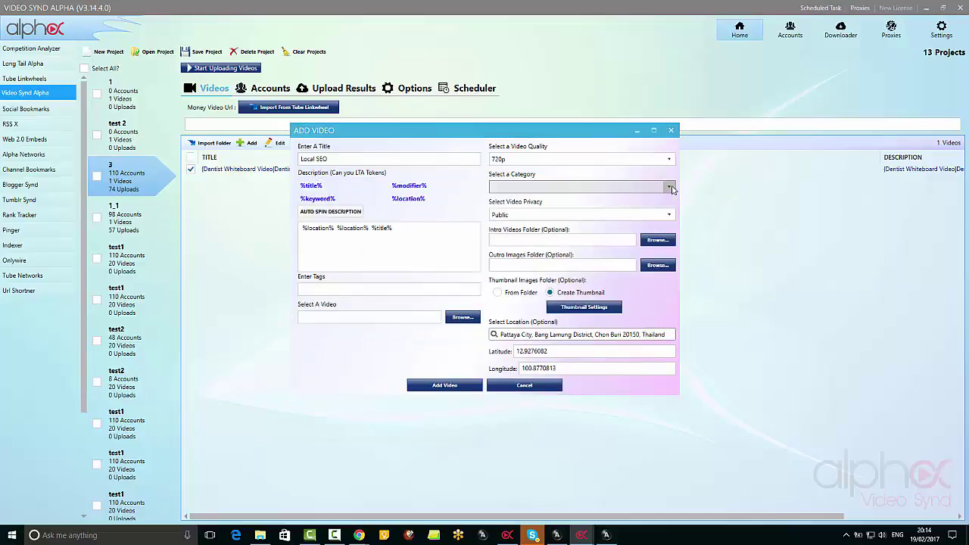
left_click(671, 131)
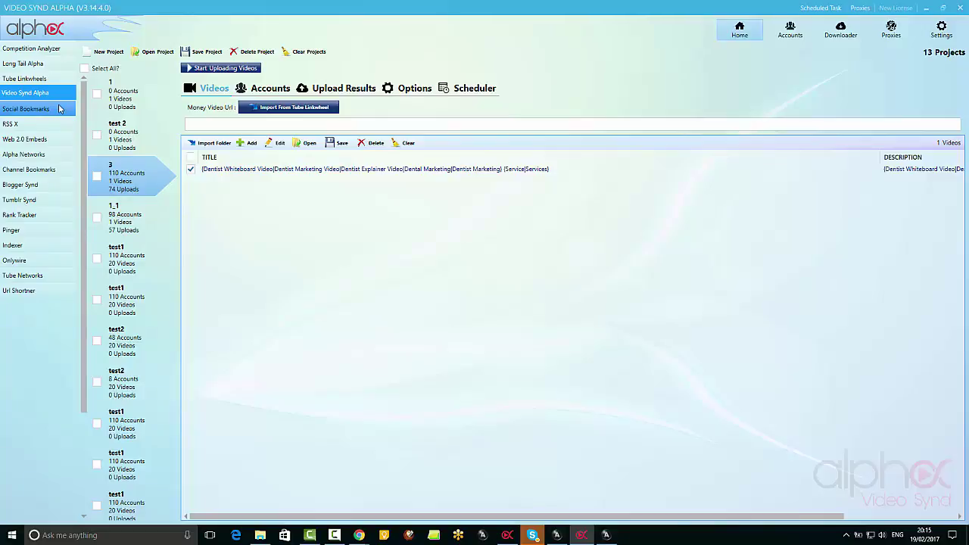
- Look at the Social Bookmarks posting page and its account profiles, and return to the Competition Analyzer
left_click(23, 111)
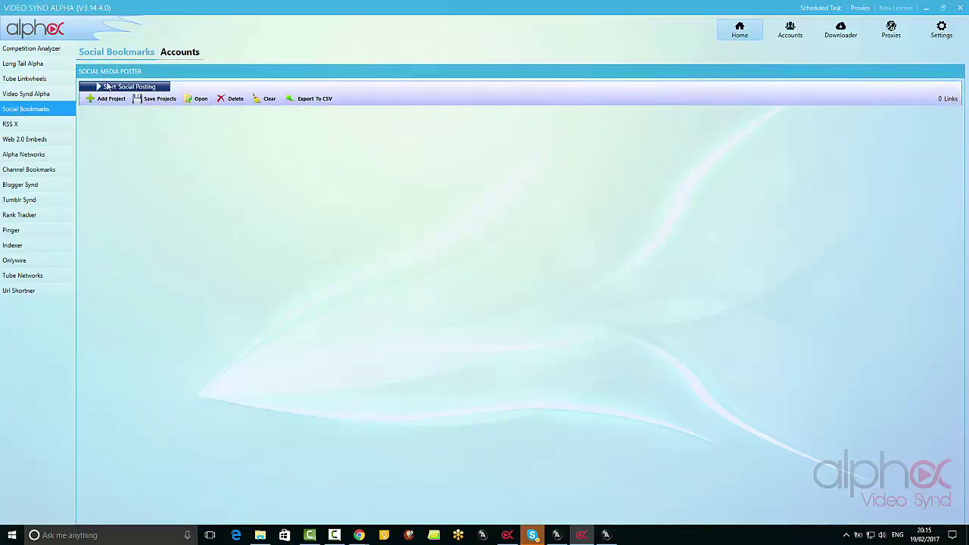
left_click(168, 53)
left_click(149, 129)
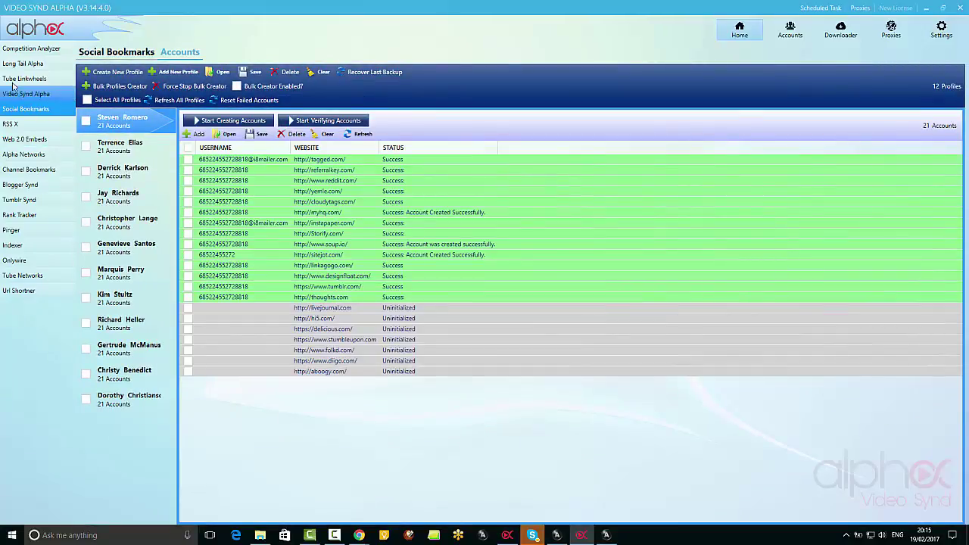
left_click(34, 48)
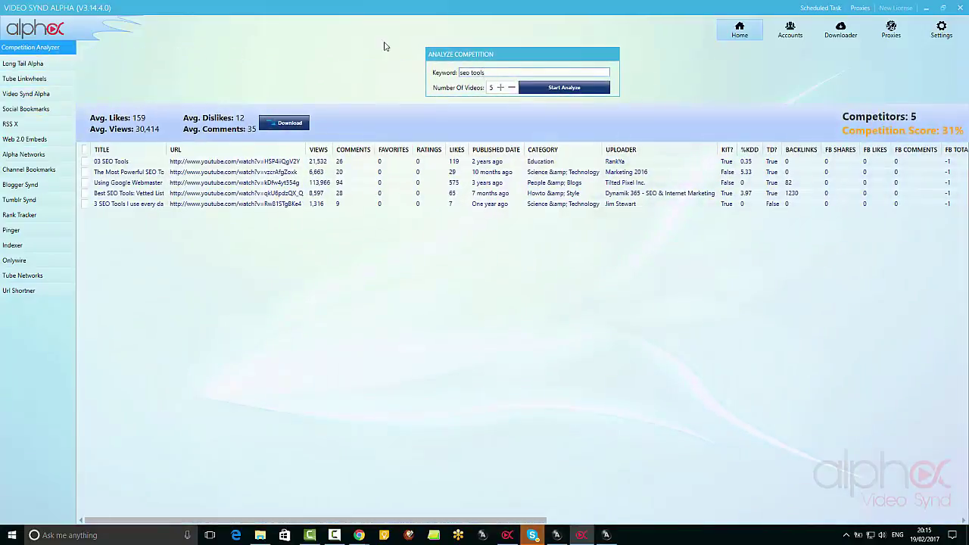
- Open the bulk profiles creator for the main accounts and continue without proxies
left_click(790, 30)
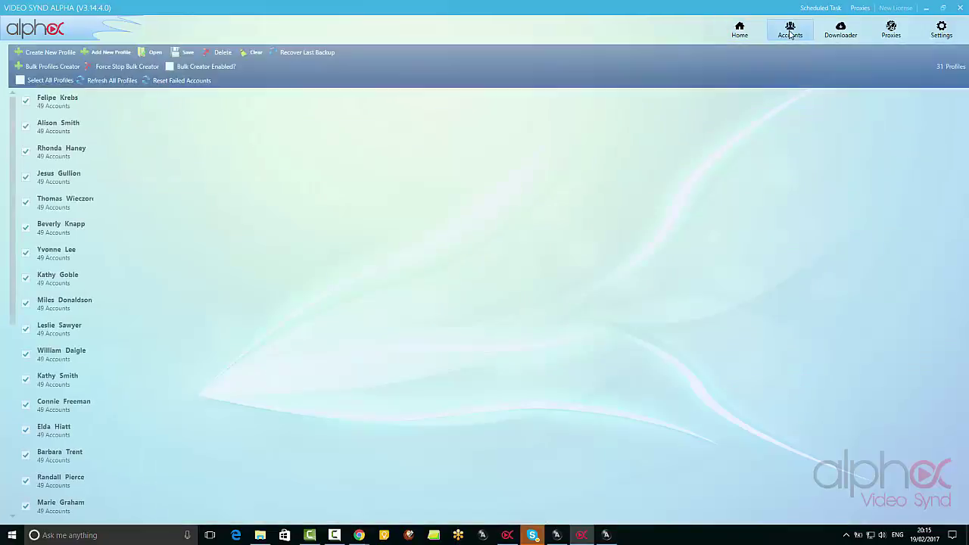
left_click(56, 68)
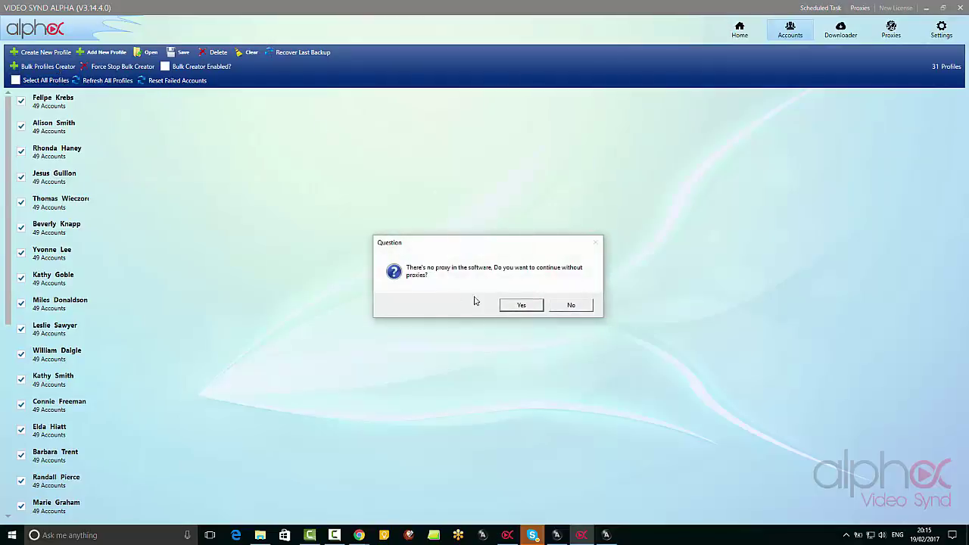
left_click(519, 304)
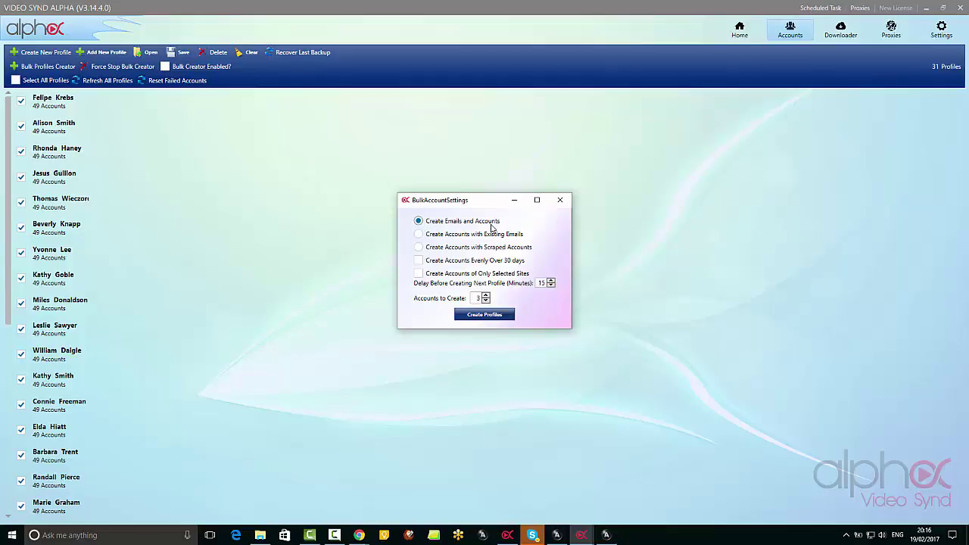
- Compare the bulk creation options for existing emails, scraped accounts and even spreading over 30 days, keeping Create Emails and Accounts selected
left_click(420, 234)
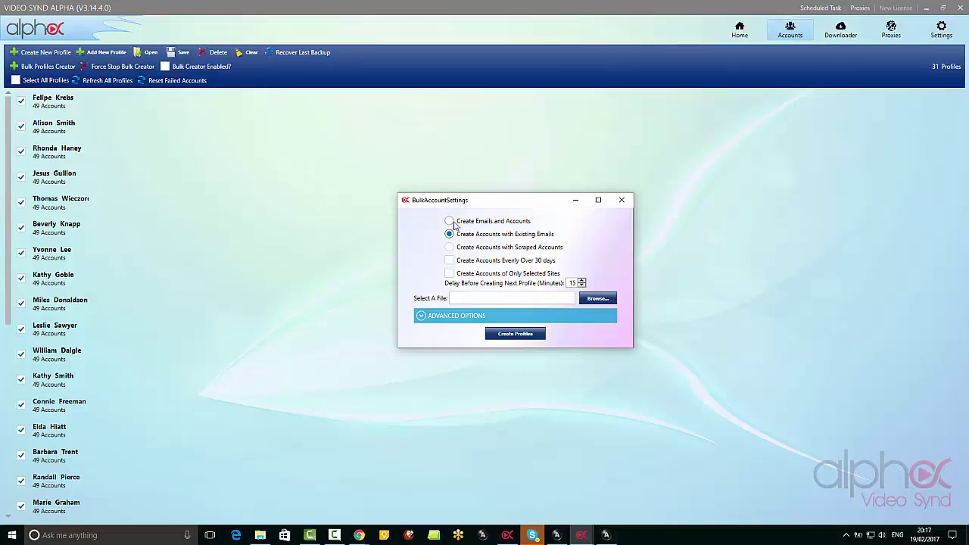
left_click(450, 222)
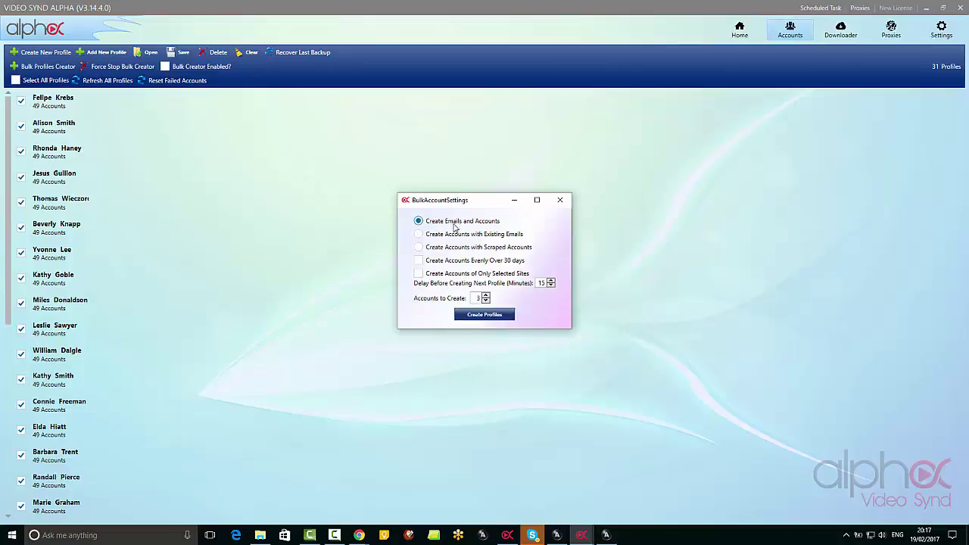
left_click(421, 248)
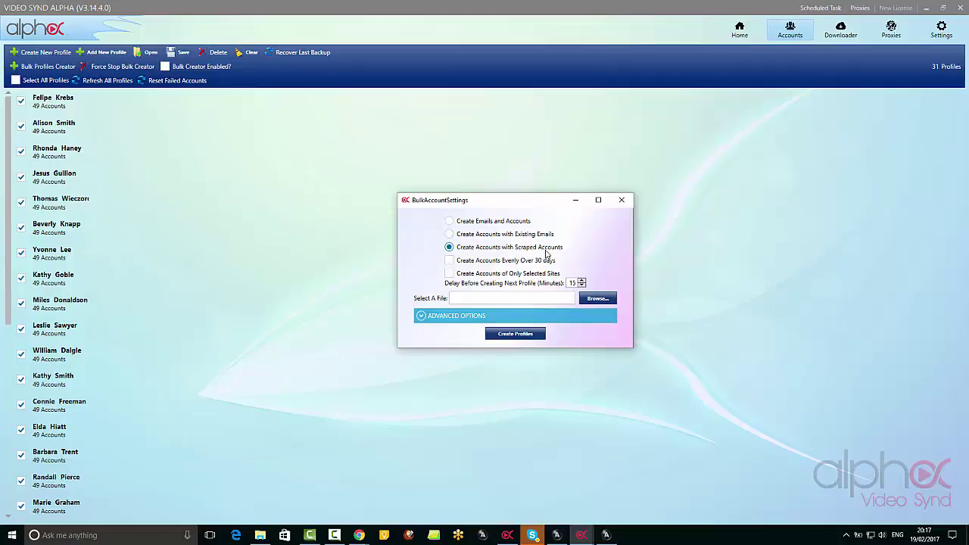
left_click(450, 221)
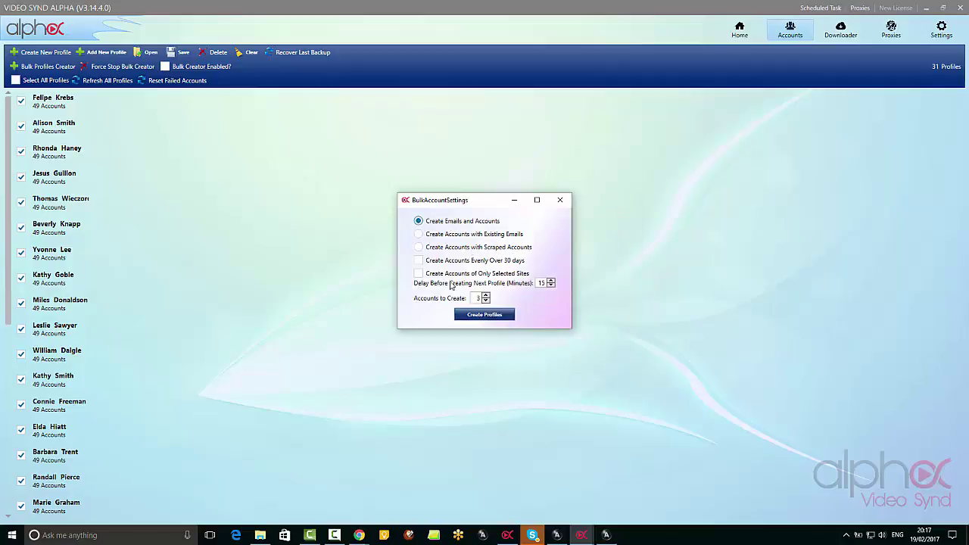
left_click(418, 262)
left_click(419, 262)
- Start bulk creation of 3 profiles with new emails and accounts, look through the profile list, and force stop the bulk creator
left_click(479, 315)
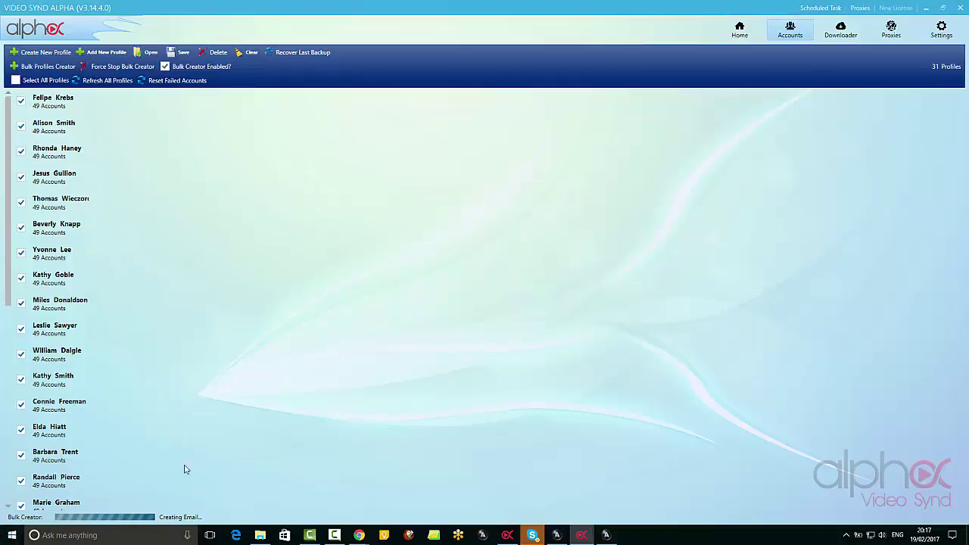
scroll(87, 408, "down", 3)
scroll(87, 408, "down", 2)
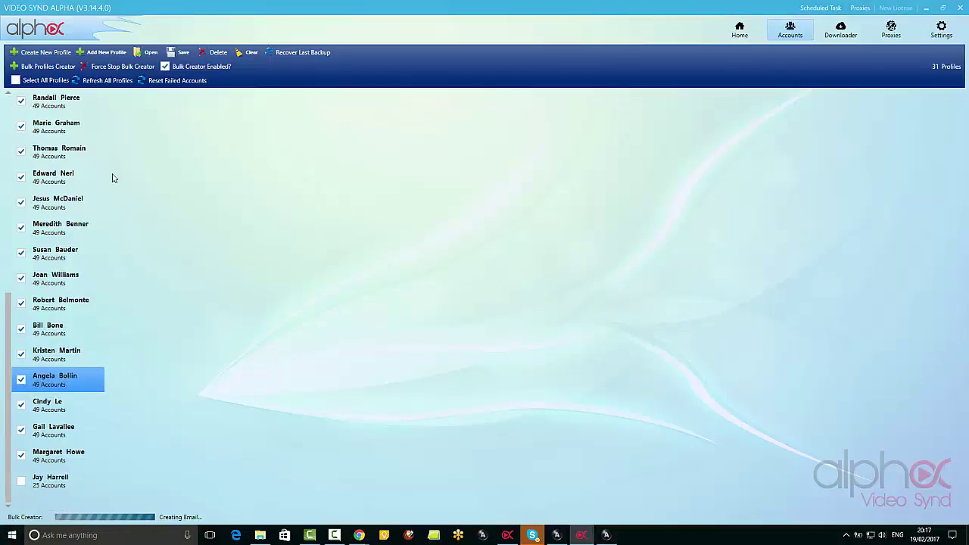
left_click(152, 68)
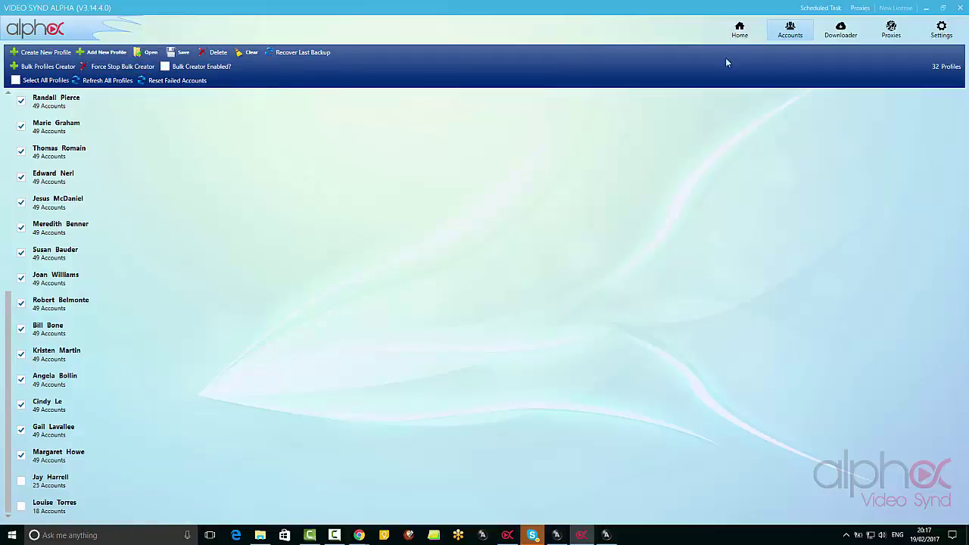
- Return to the home modules and look at the RSS X and Web 2.0 Embeds pages
left_click(741, 32)
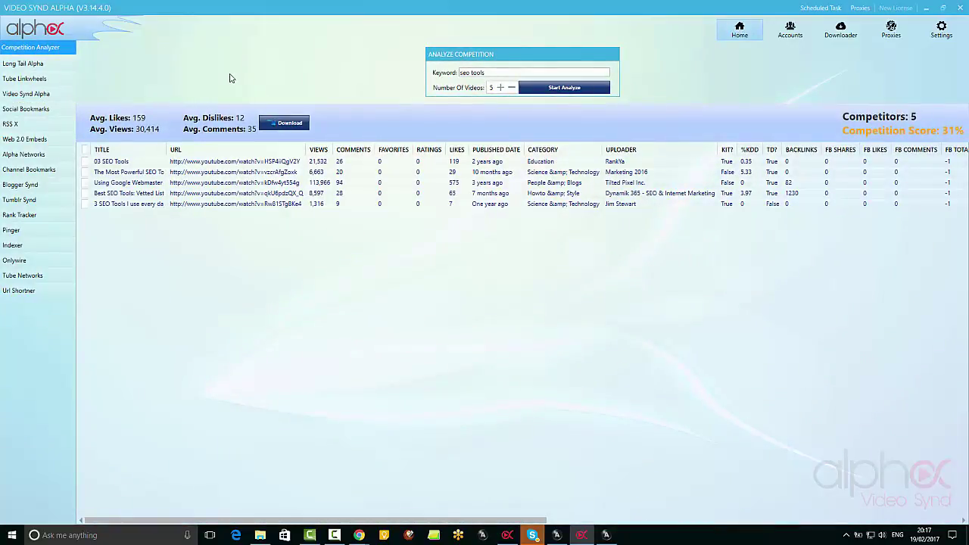
left_click(13, 125)
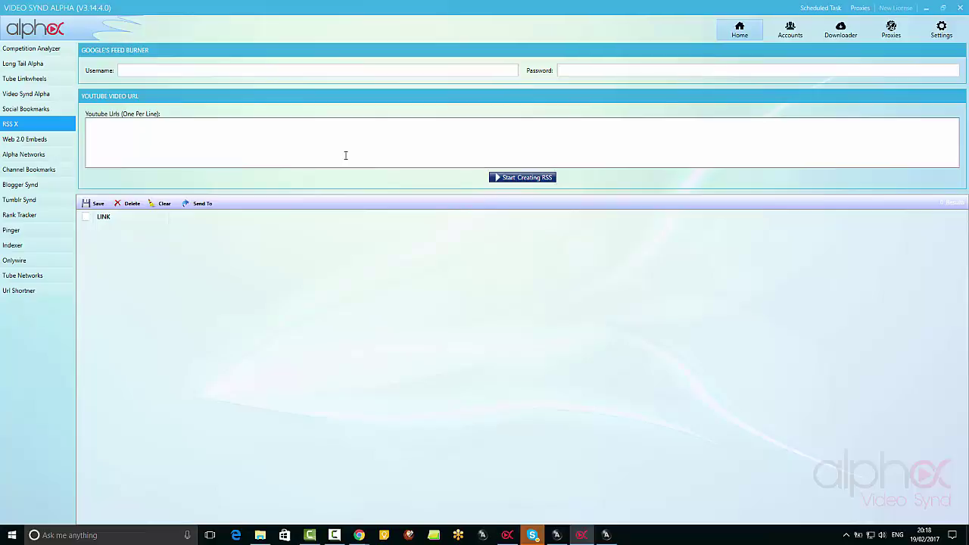
left_click(35, 142)
left_click(110, 72)
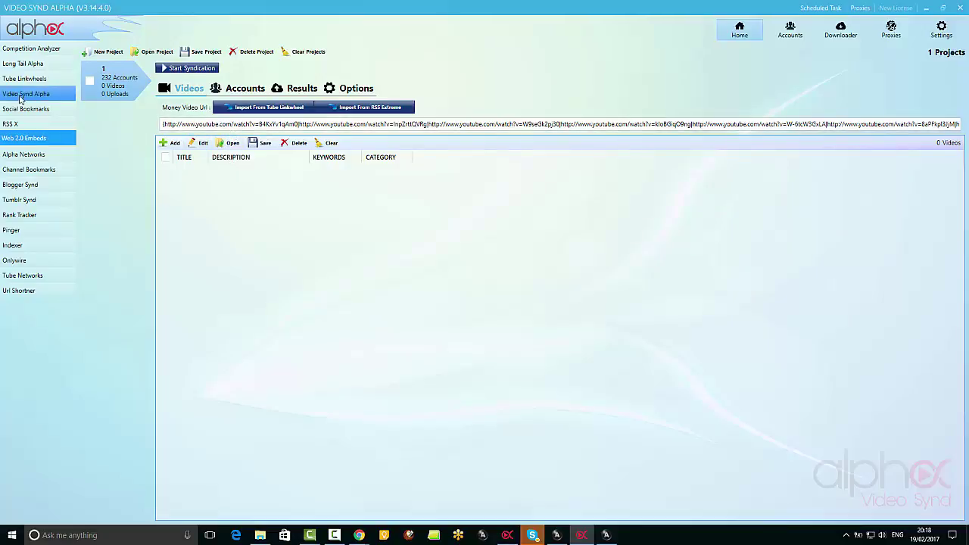
- Examine the Video Synd Alpha upload results of project 3 and the destinations they can be sent to
left_click(30, 95)
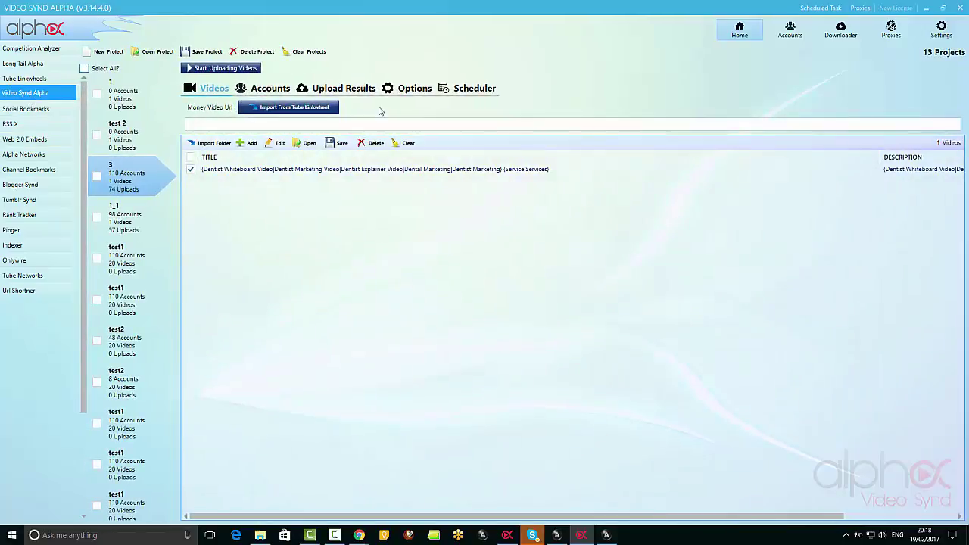
left_click(355, 91)
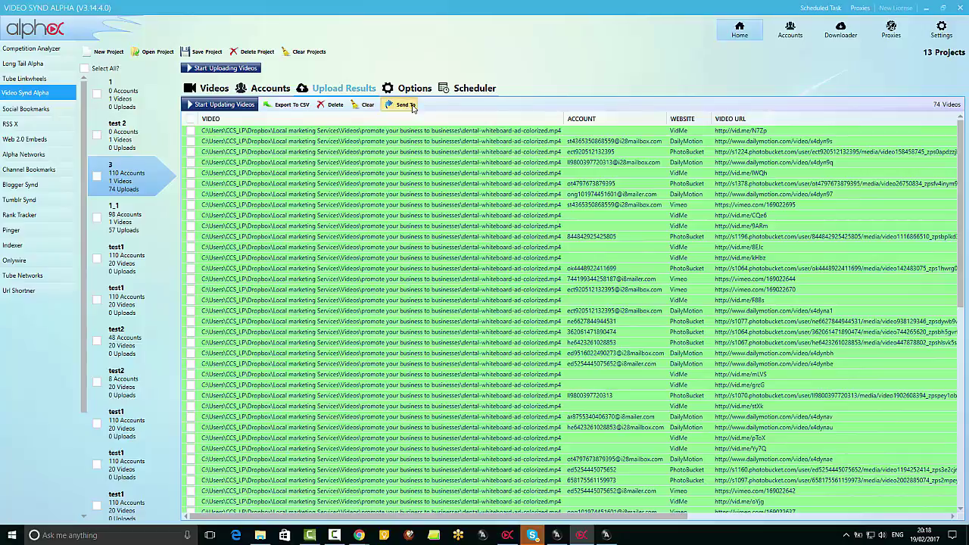
left_click(409, 108)
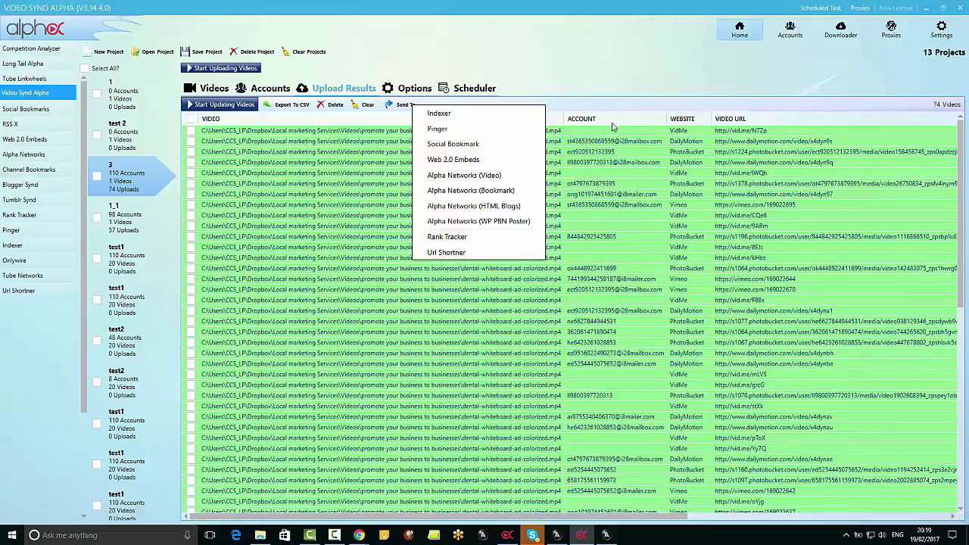
left_click(627, 91)
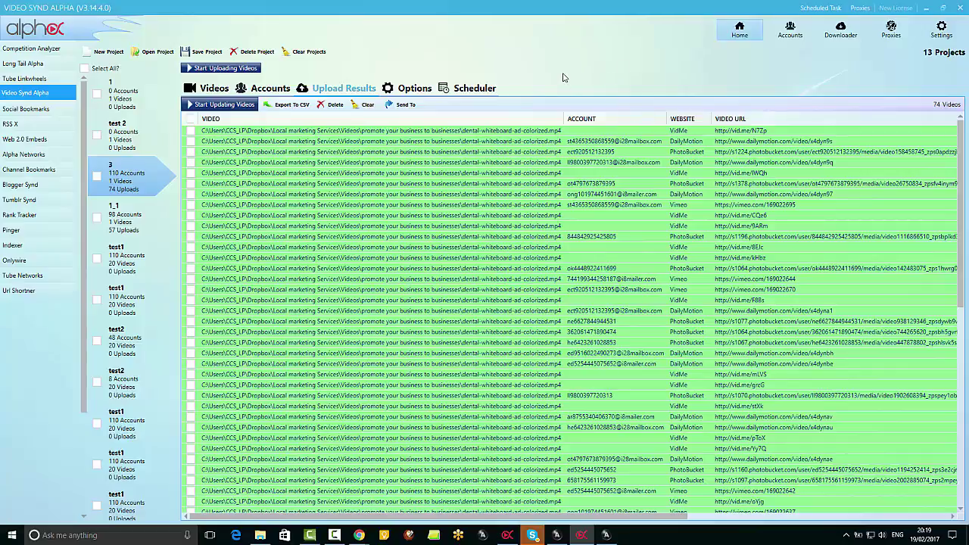
left_click(595, 132)
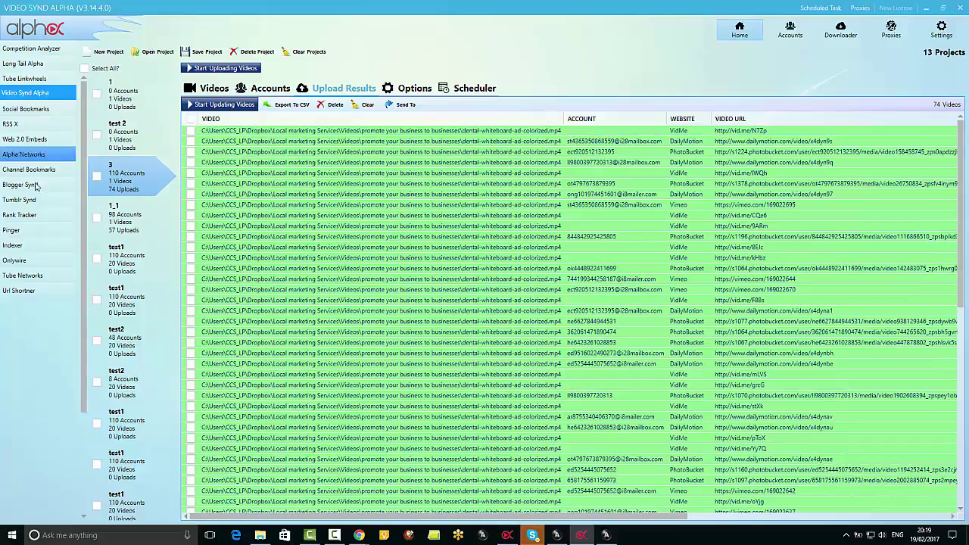
- Look at the Web 2.0 Embeds page and the results of the Real Estate HTML Blog project in Alpha Networks
left_click(31, 138)
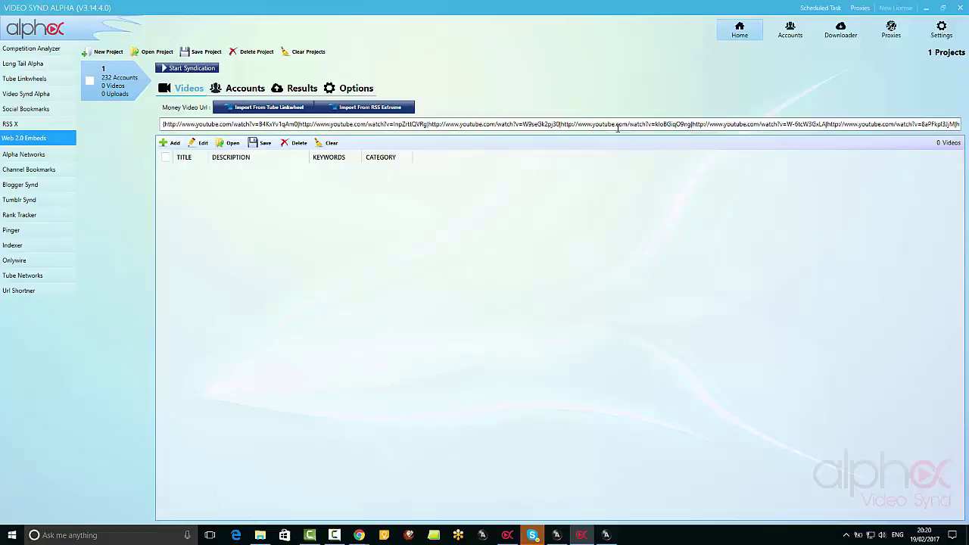
left_click(37, 156)
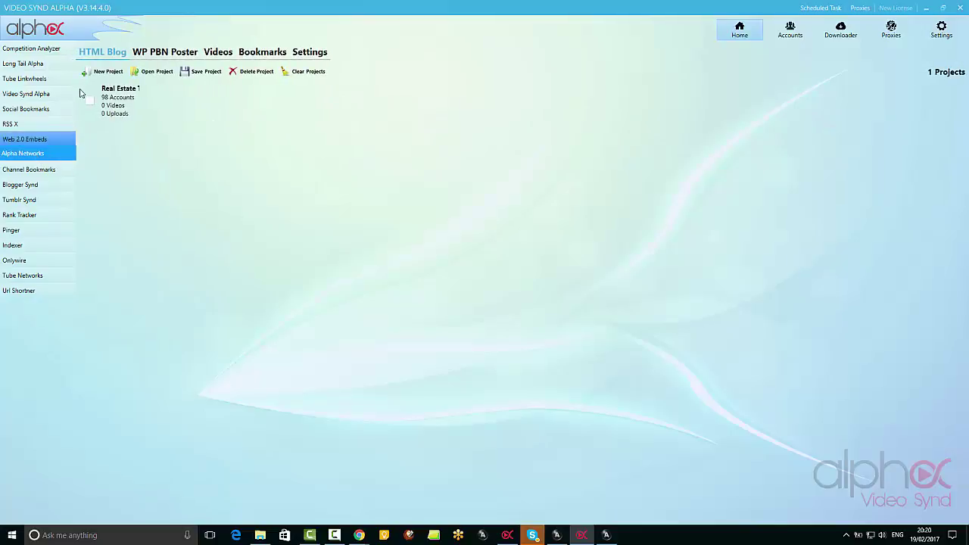
left_click(99, 104)
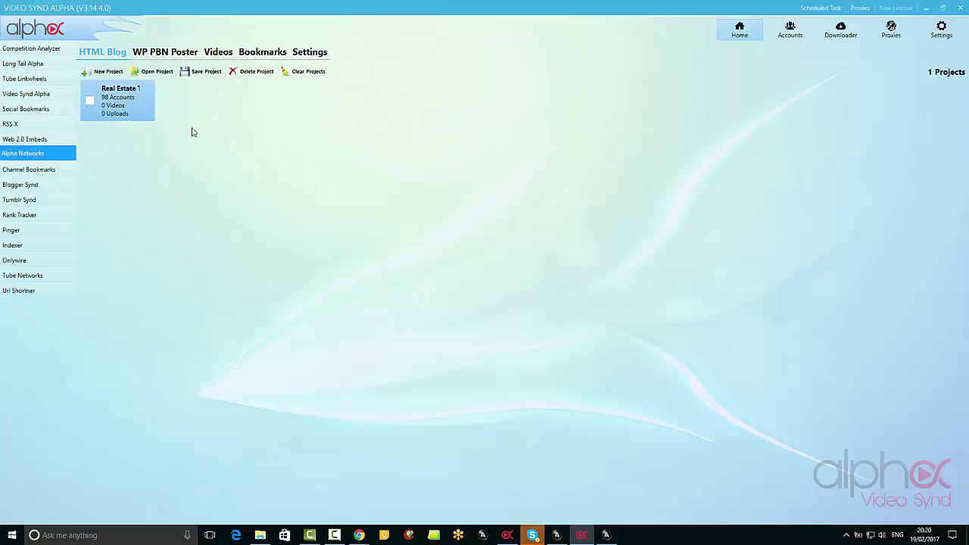
left_click(295, 122)
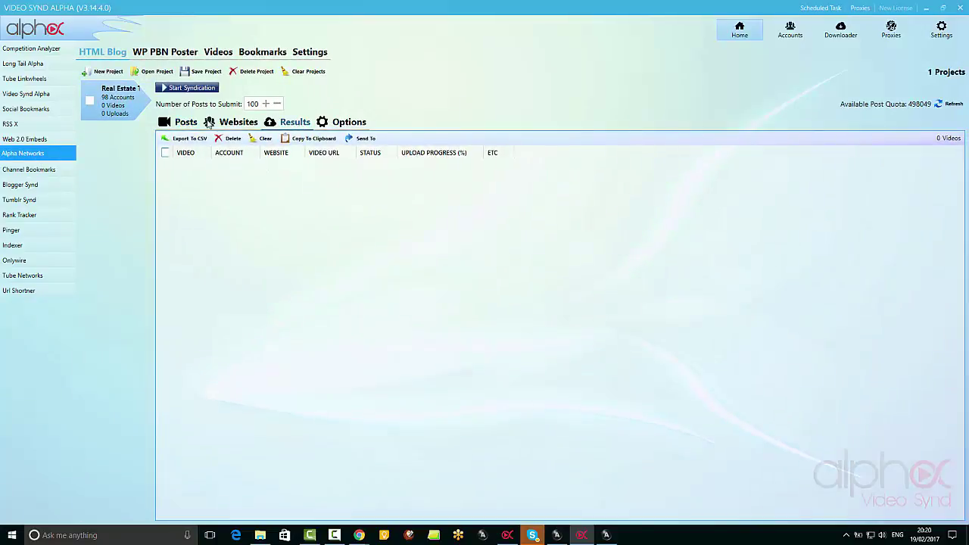
- Examine the Channel Bookmarks module, including its credentials, channel name field, loaded video list, and bookmarking and Watch Later options
left_click(38, 173)
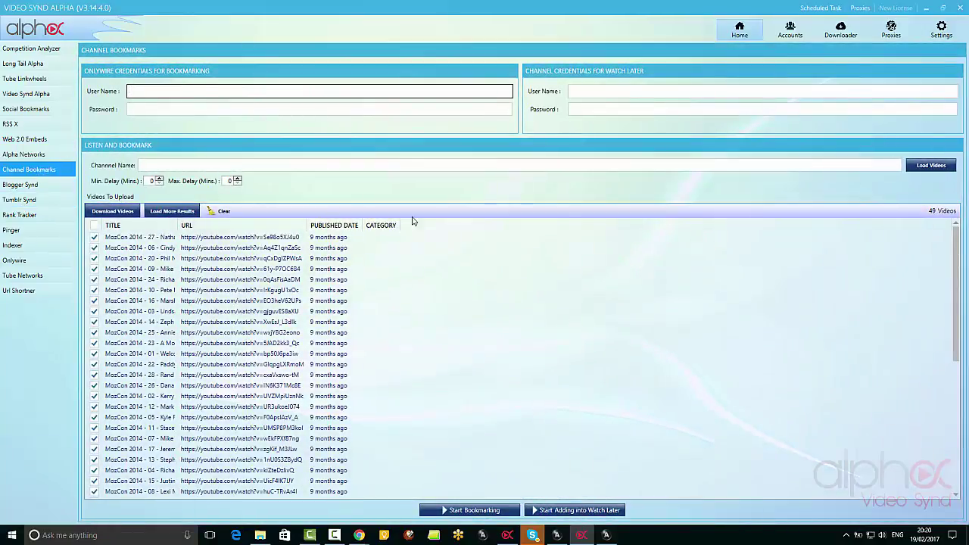
left_click(321, 375)
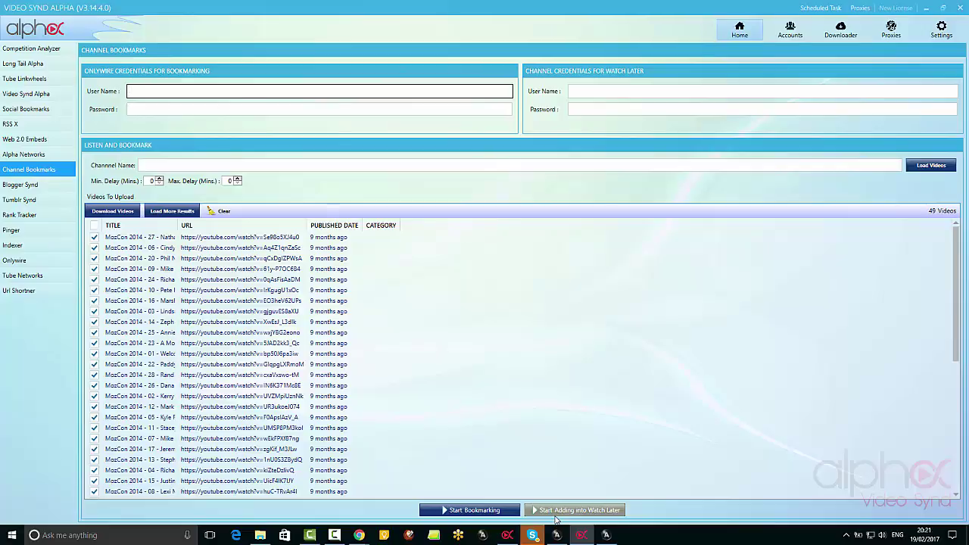
left_click(159, 237)
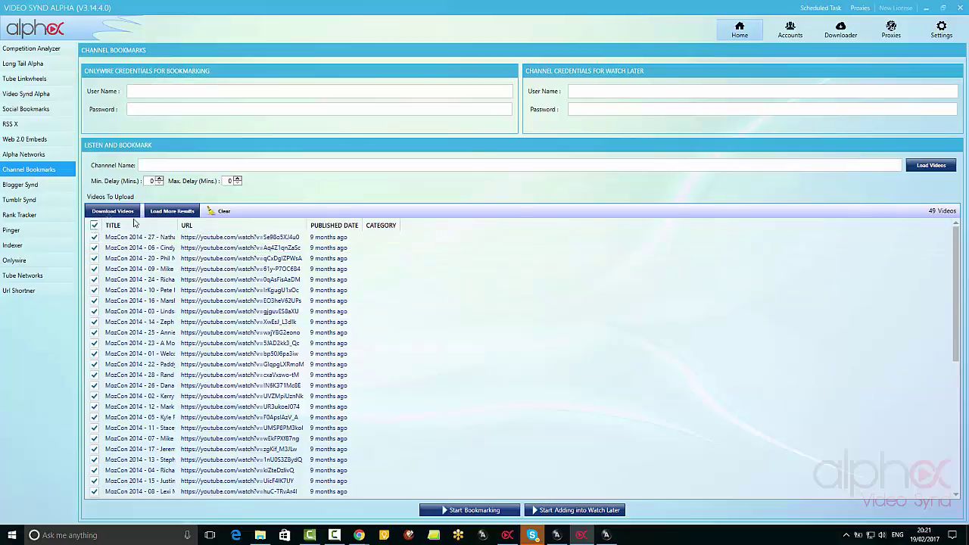
left_click(128, 217)
left_click(653, 164)
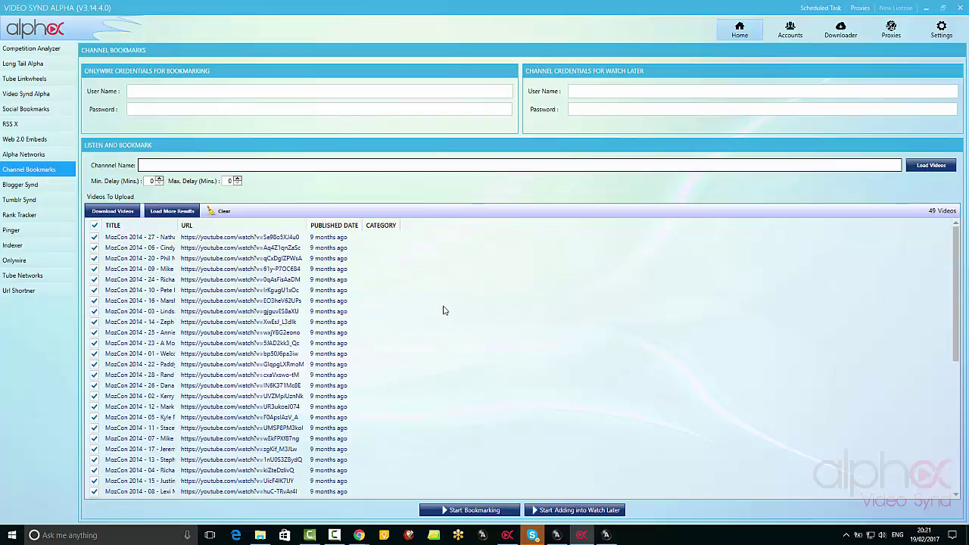
- Look through the Blogger Synd, Tumblr Synd, Rank Tracker, Pinger, Indexer, Onlywire, Tube Networks and Url Shortner modules
left_click(30, 189)
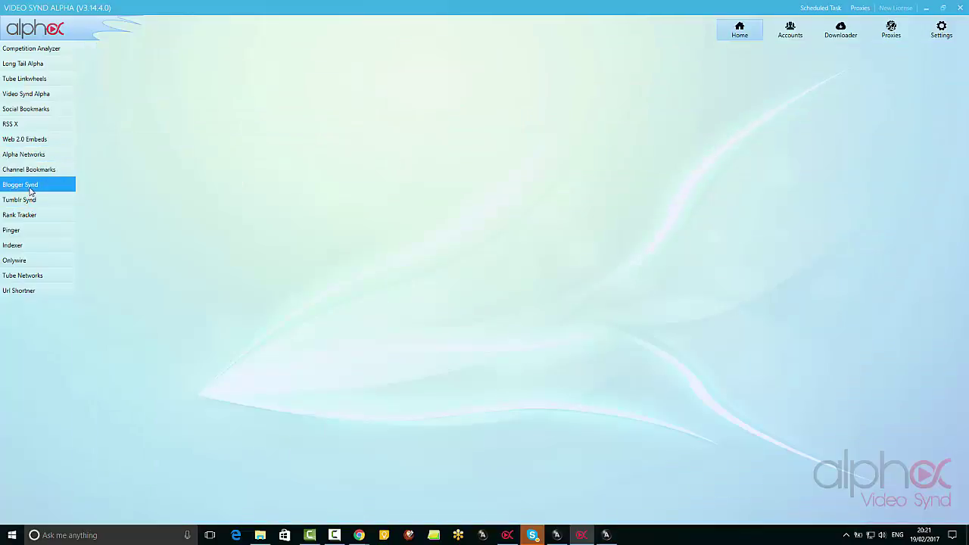
left_click(33, 201)
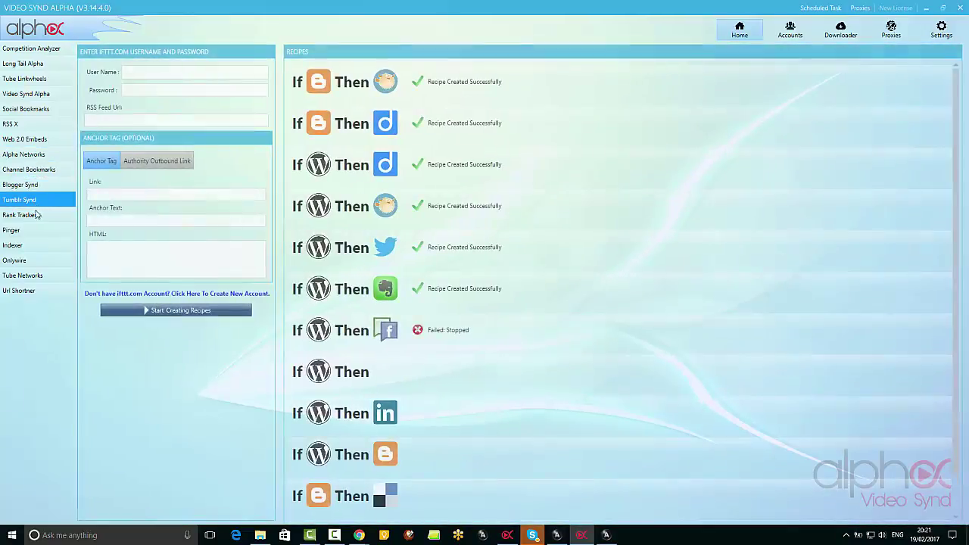
left_click(36, 215)
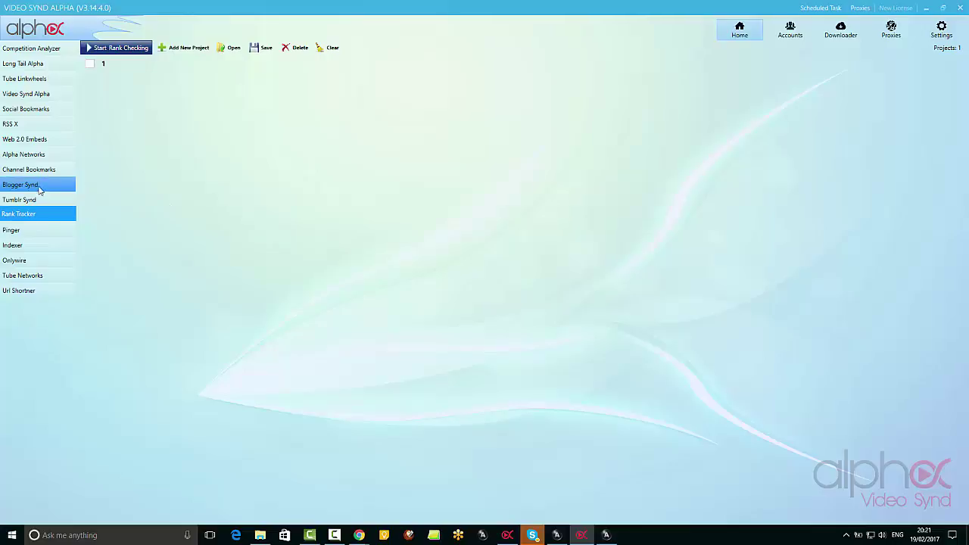
left_click(31, 231)
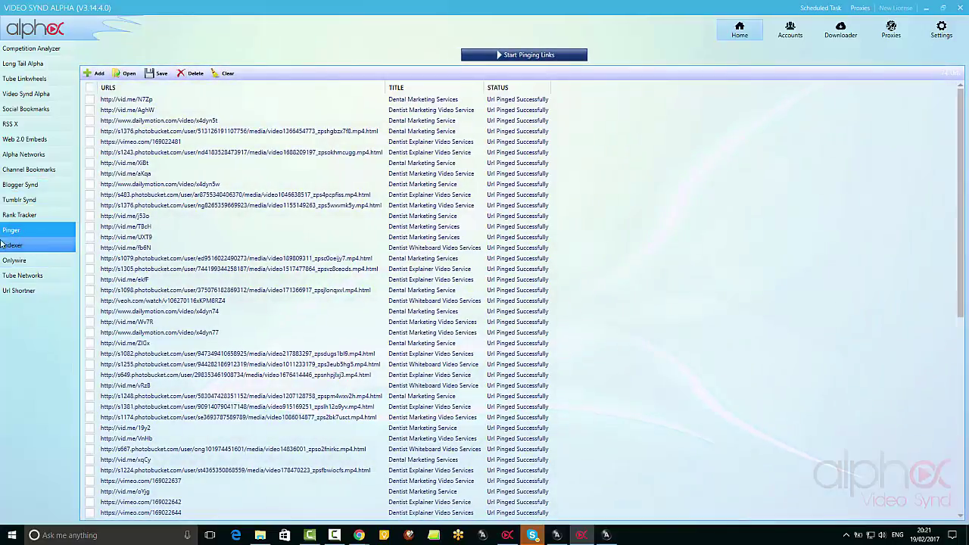
left_click(35, 247)
left_click(34, 260)
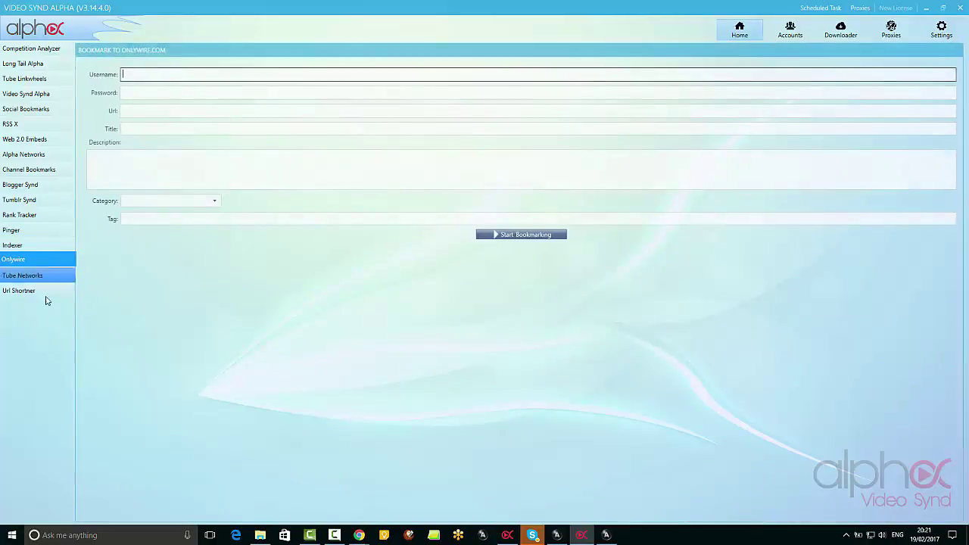
left_click(23, 279)
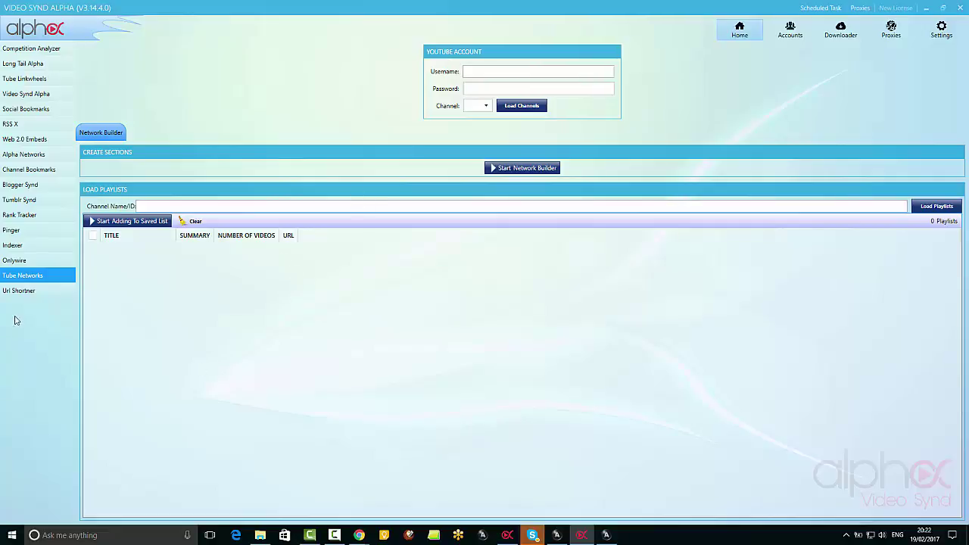
left_click(23, 292)
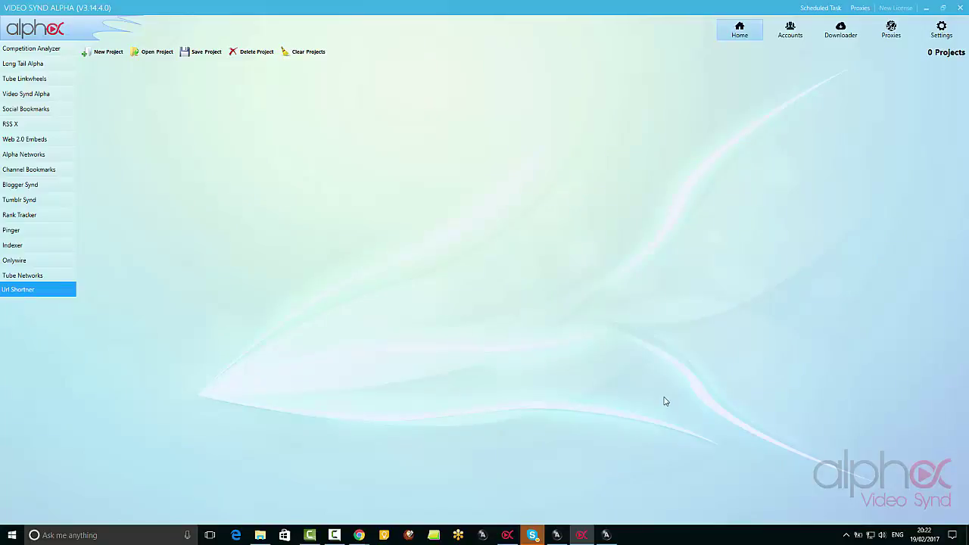
- Return to Video Synd Alpha's upload results for project 3 and review the destinations available for sending them
left_click(43, 97)
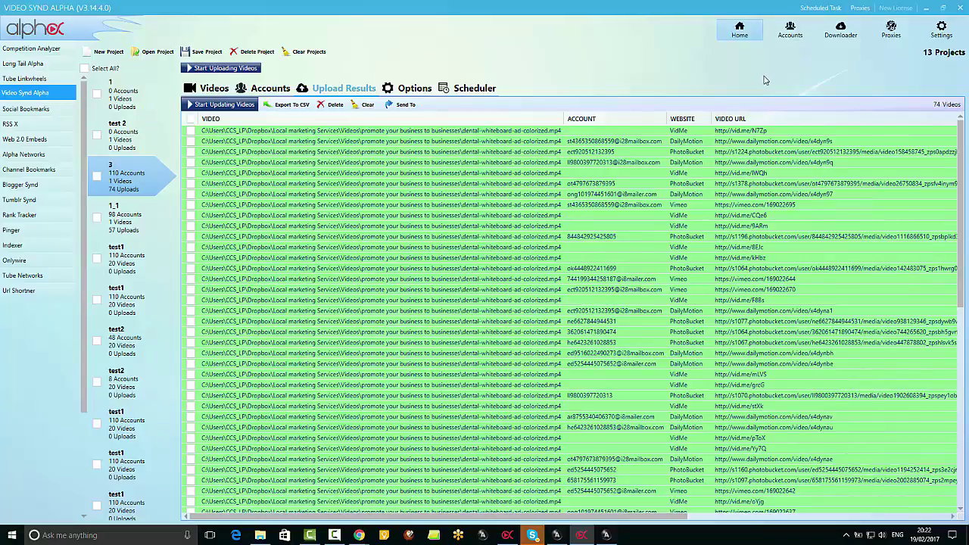
left_click(346, 363)
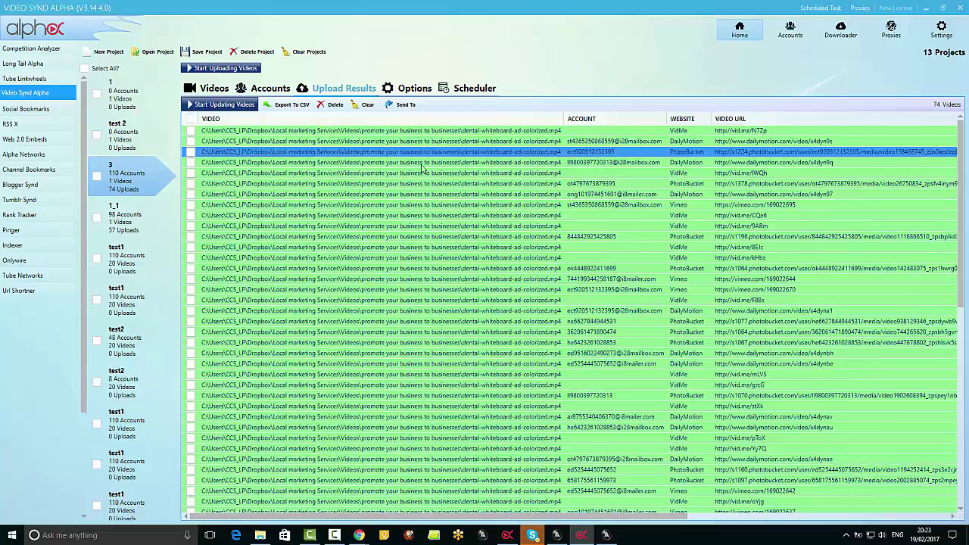
left_click(412, 108)
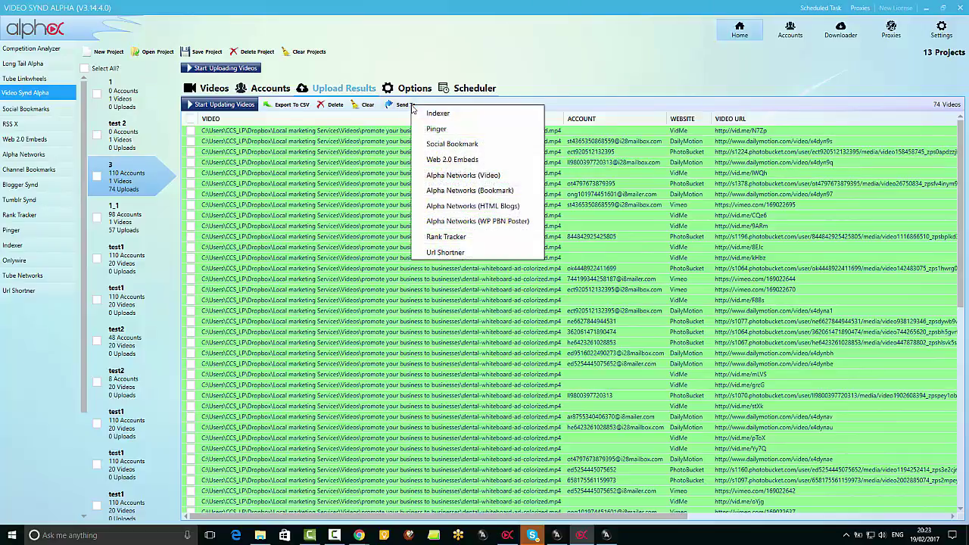
left_click(502, 54)
- Revisit the Web 2.0 Embeds and Tube Linkwheels modules, and return to Video Synd Alpha's upload results
left_click(60, 141)
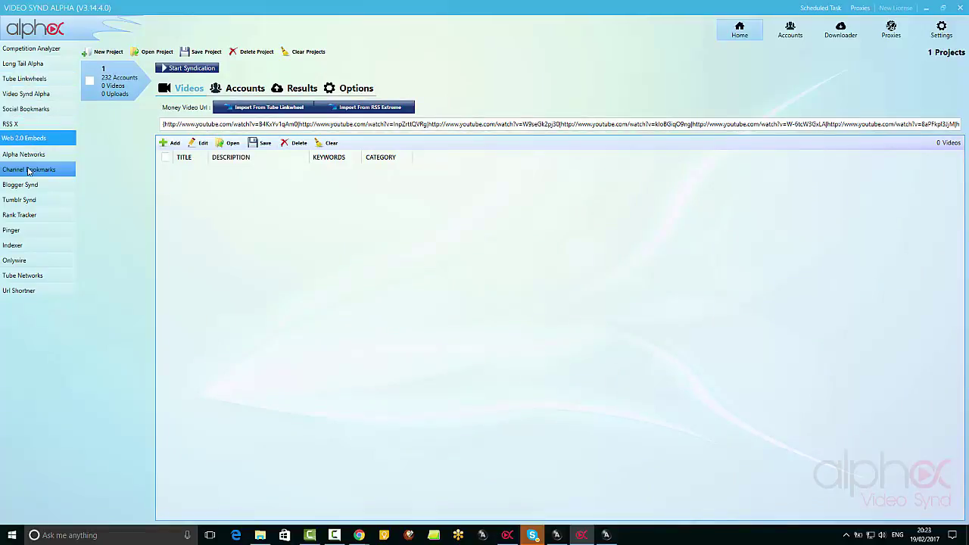
left_click(38, 79)
left_click(23, 94)
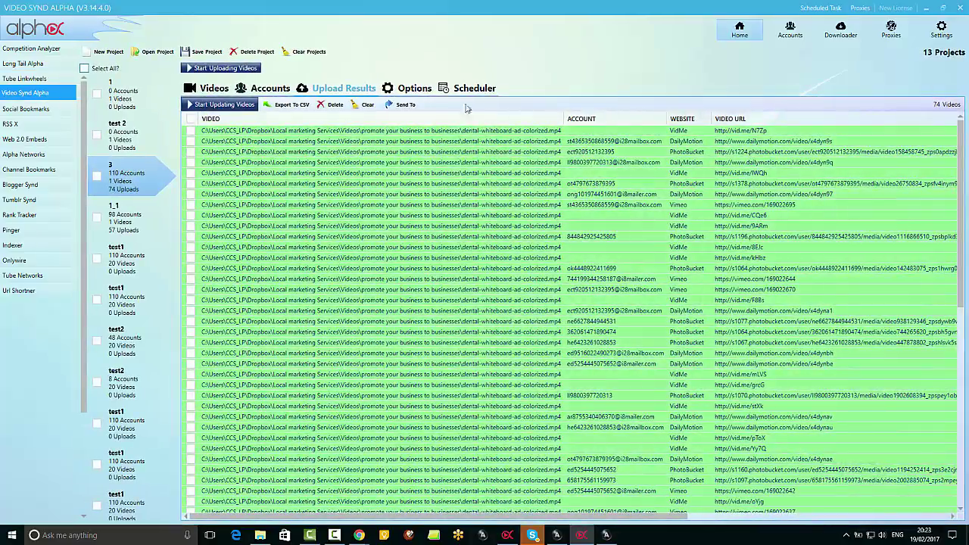